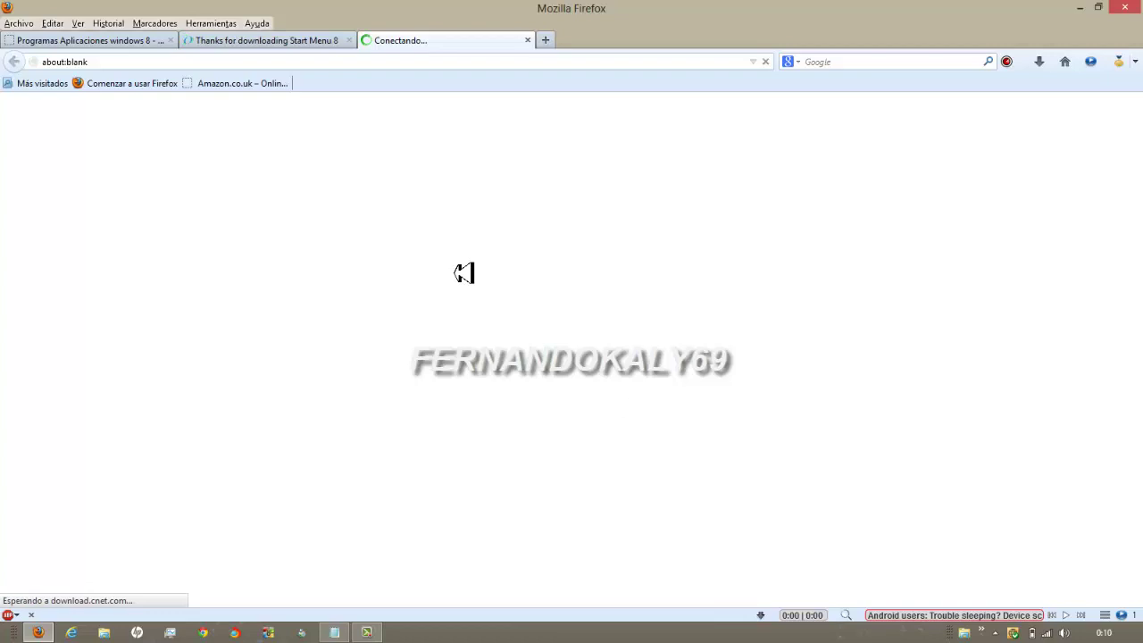
Download the Start Menu 8 installer startmenu-setup.exe, saving the file and closing the other open pages
{"action": "left_click", "coordinate": [349, 40]}
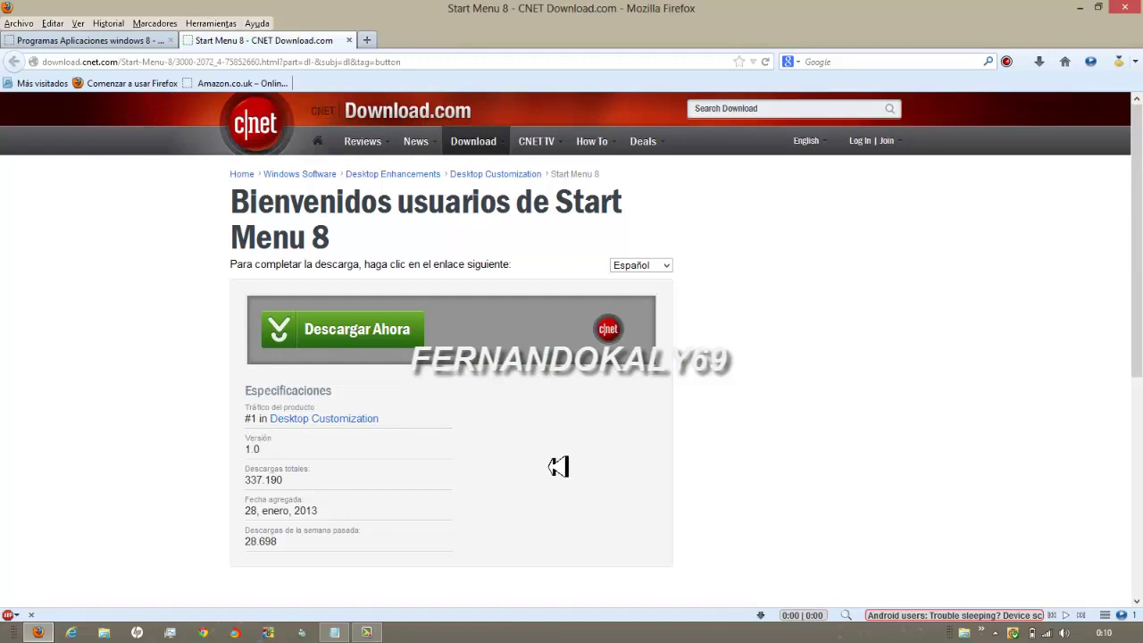
{"action": "left_click", "coordinate": [356, 333]}
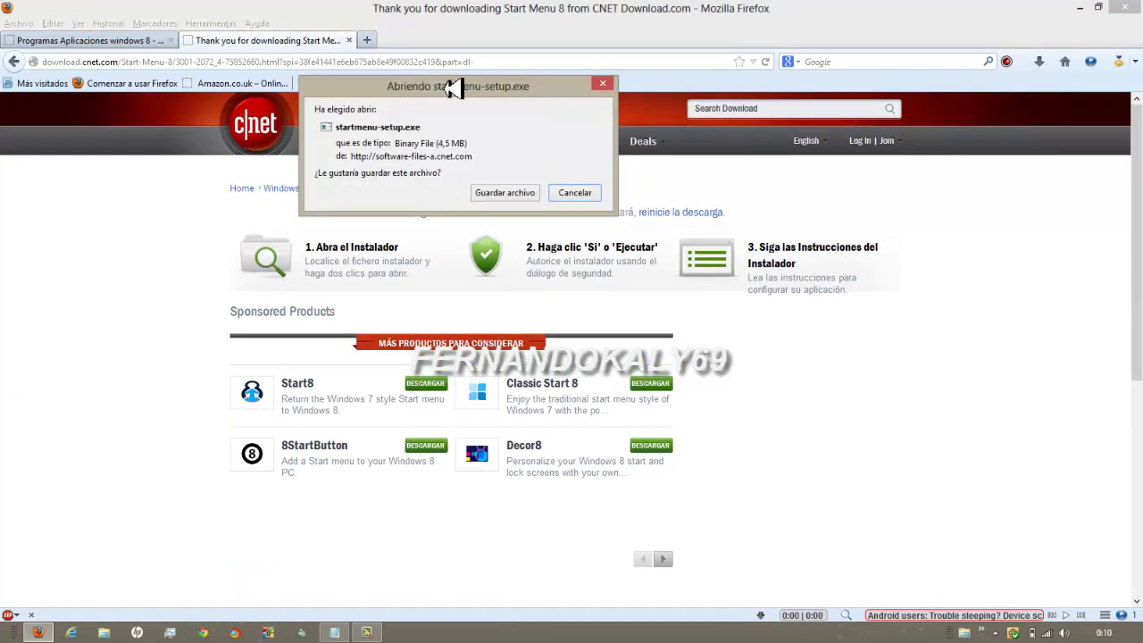
{"action": "left_click_drag", "start_coordinate": [451, 90], "coordinate": [571, 120]}
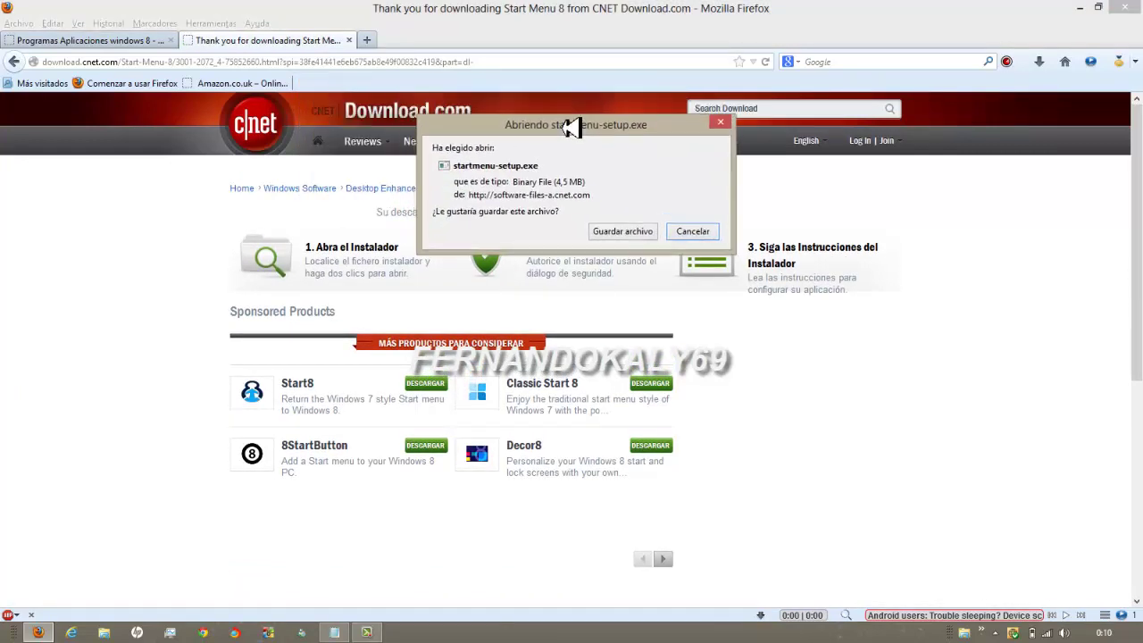
{"action": "left_click", "coordinate": [636, 233]}
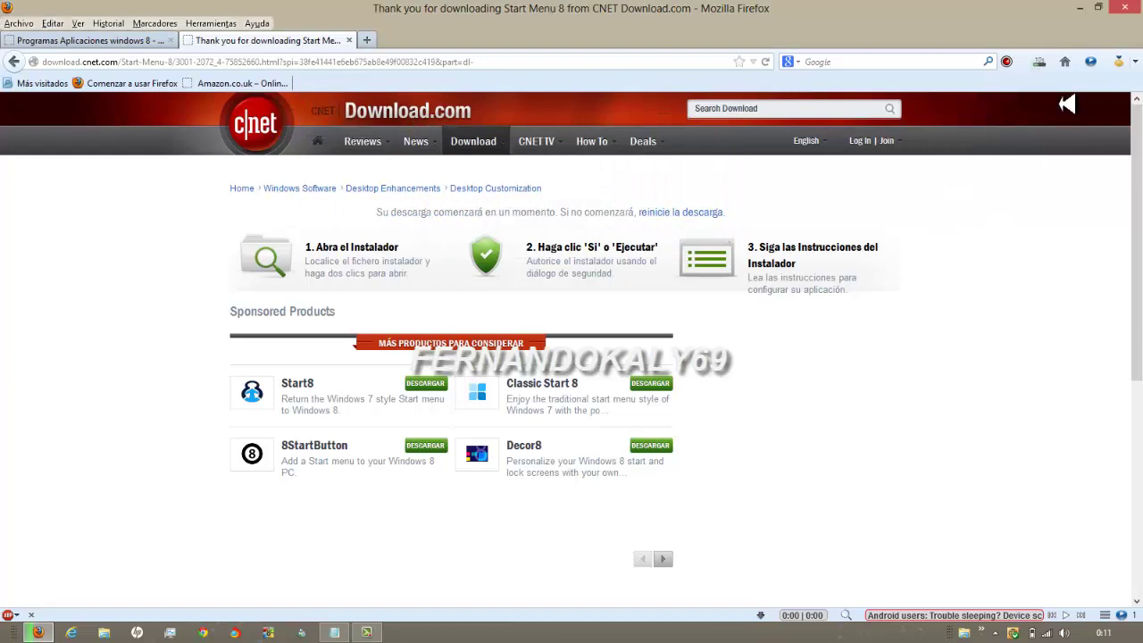
{"action": "left_click", "coordinate": [172, 40]}
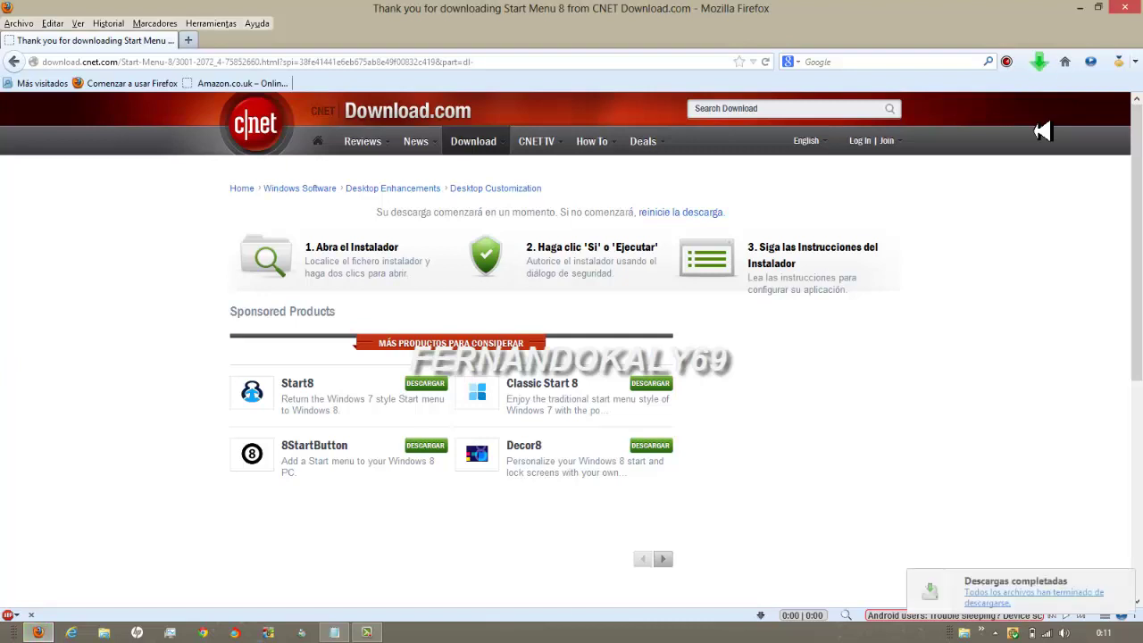
Open the folder containing the downloaded startmenu-setup.exe and clear the windows to reveal the desktop
{"action": "left_click", "coordinate": [1041, 62]}
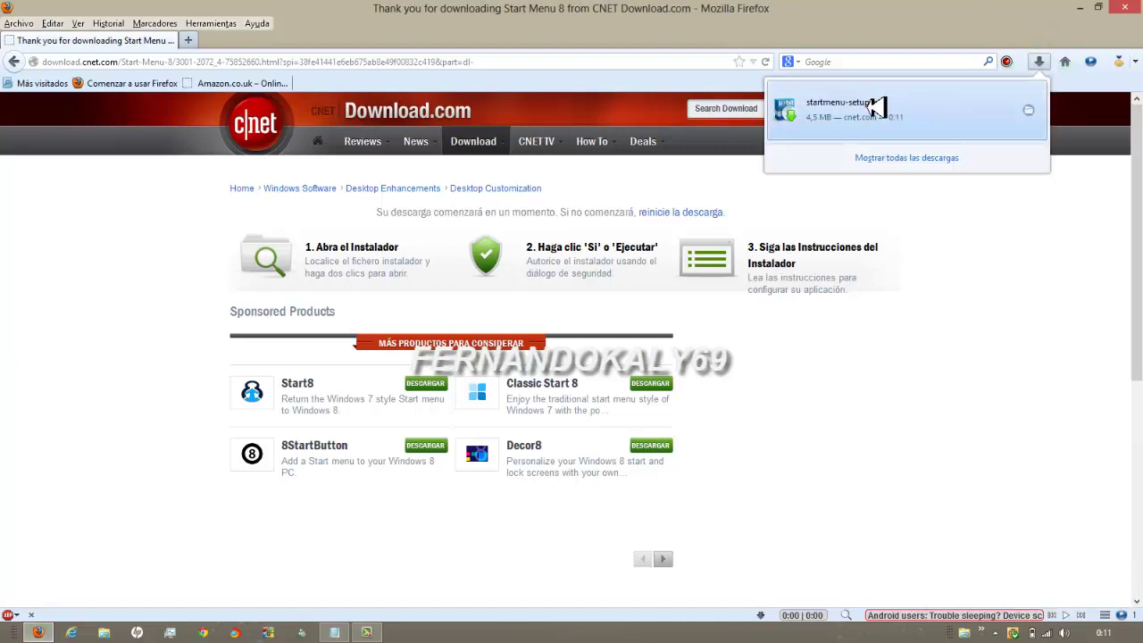
{"action": "right_click", "coordinate": [871, 108]}
{"action": "left_click", "coordinate": [938, 134]}
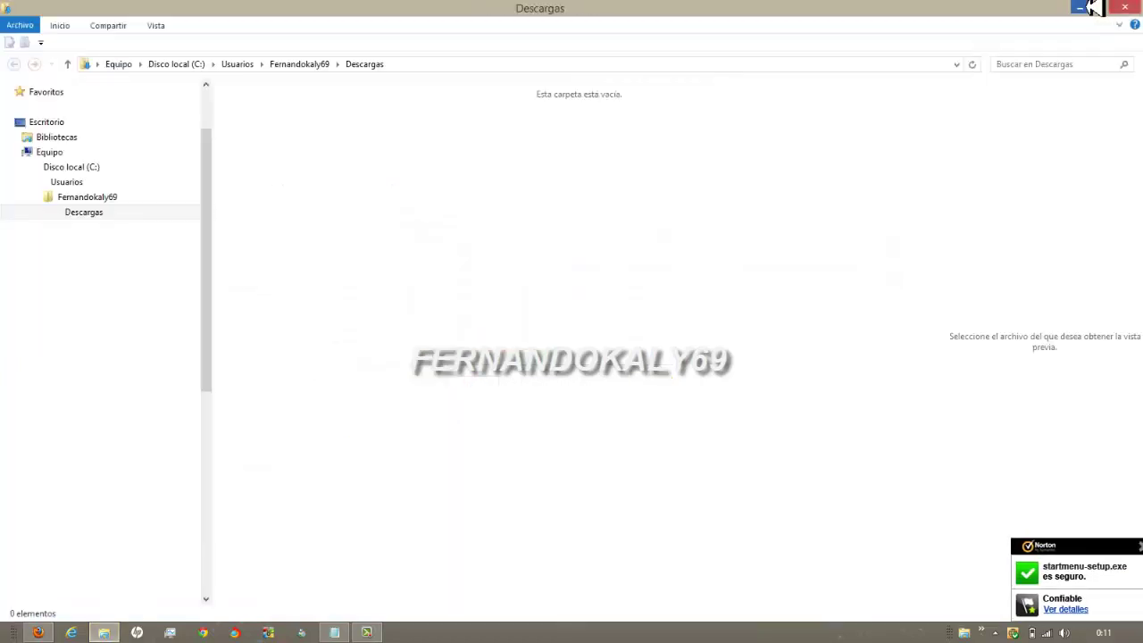
{"action": "left_click", "coordinate": [1089, 5]}
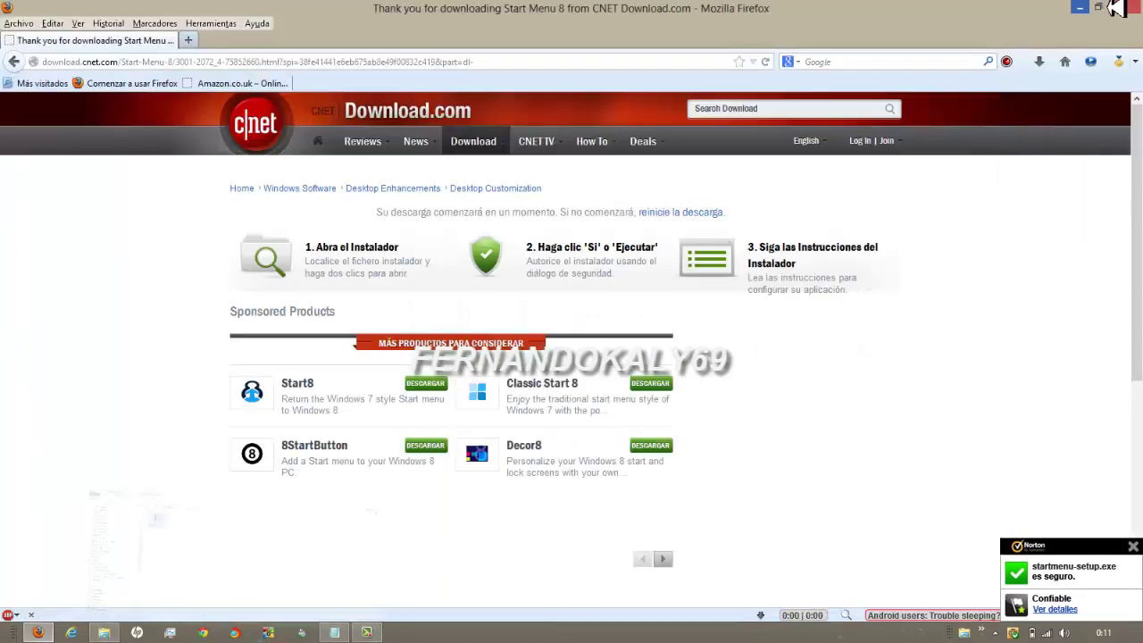
{"action": "key", "text": "super+d"}
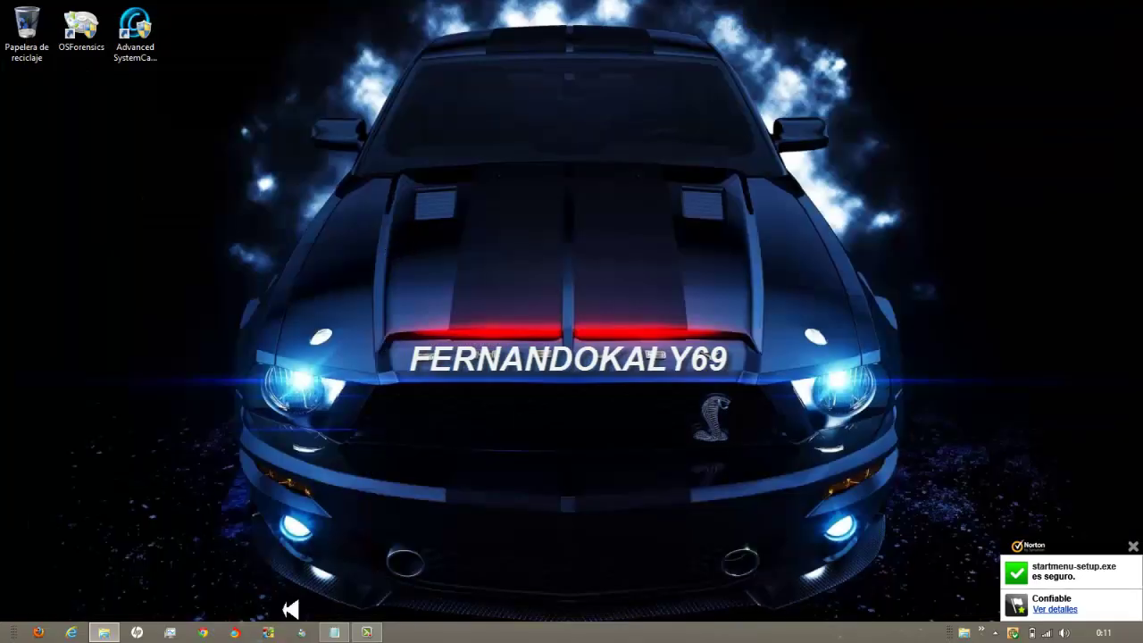
Move startmenu-setup.exe from the Descargas folder to the middle of the desktop and close the folder
{"action": "left_click", "coordinate": [106, 631]}
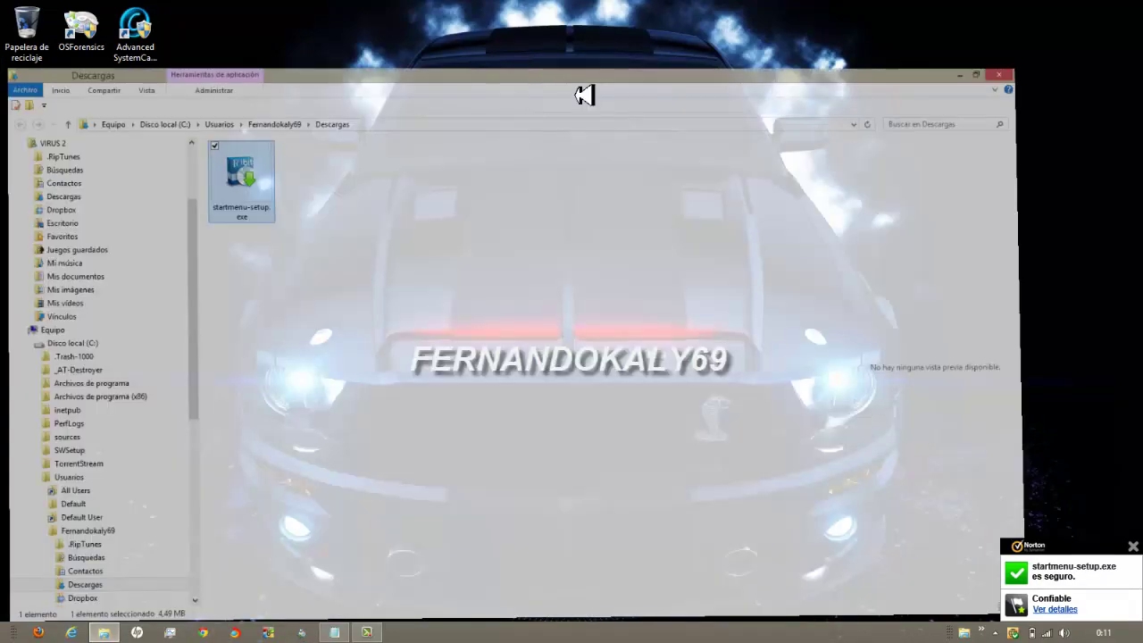
{"action": "left_click", "coordinate": [1097, 7]}
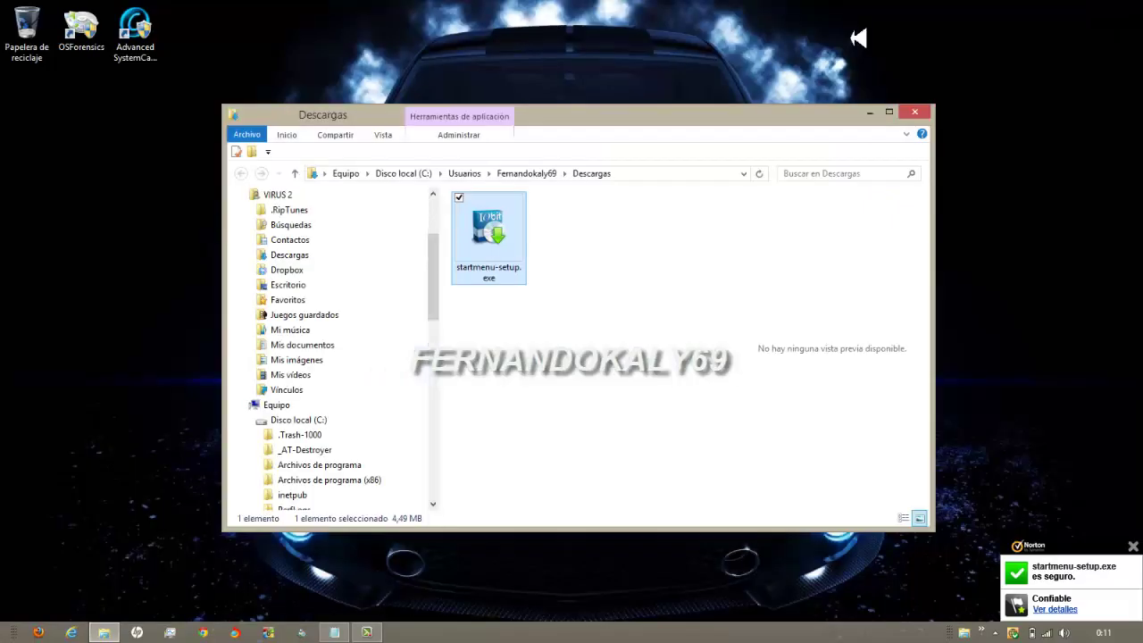
{"action": "left_click_drag", "start_coordinate": [512, 241], "coordinate": [128, 235]}
{"action": "left_click", "coordinate": [915, 112]}
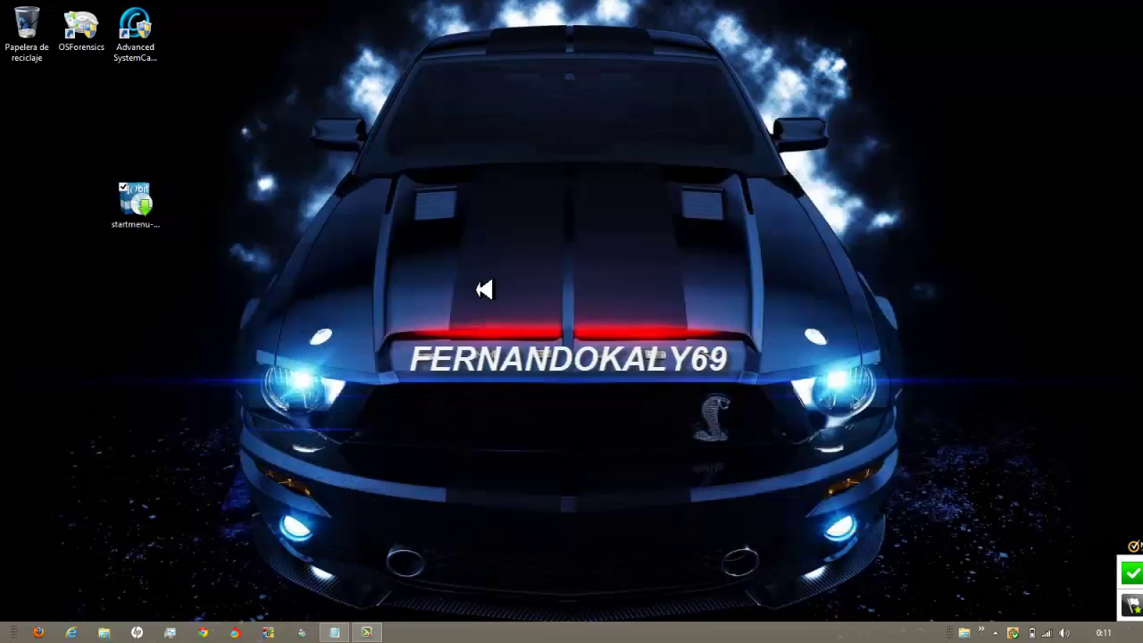
{"action": "left_click_drag", "start_coordinate": [134, 204], "coordinate": [594, 219]}
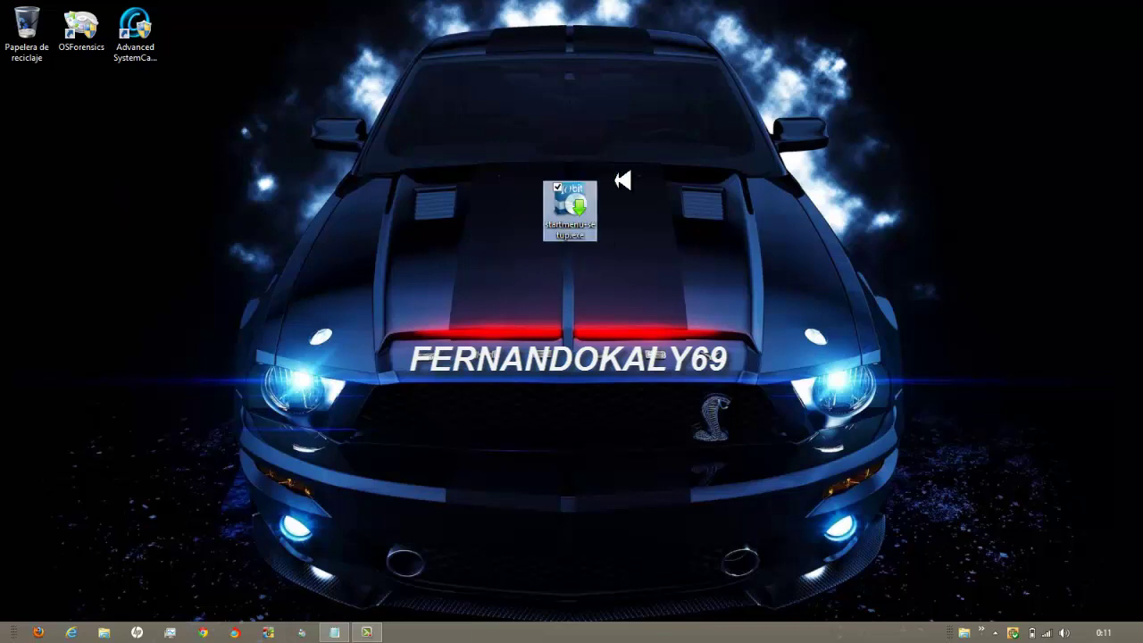
Run startmenu-setup.exe on the desktop as administrator to start the Start Menu 8 installation wizard
{"action": "right_click", "coordinate": [561, 205]}
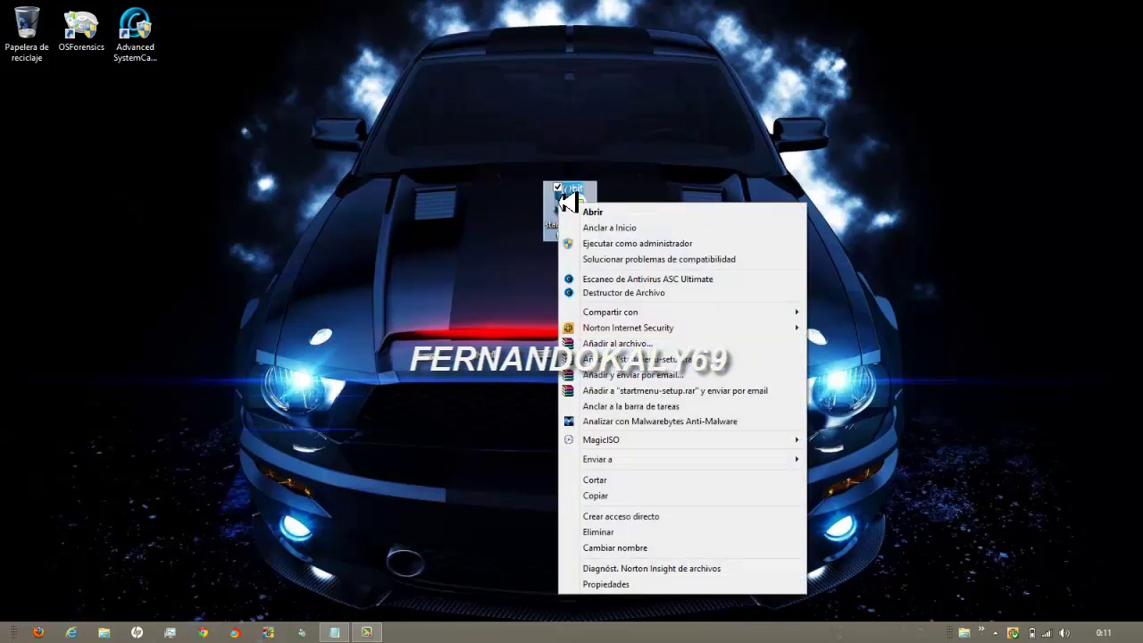
{"action": "left_click", "coordinate": [635, 243]}
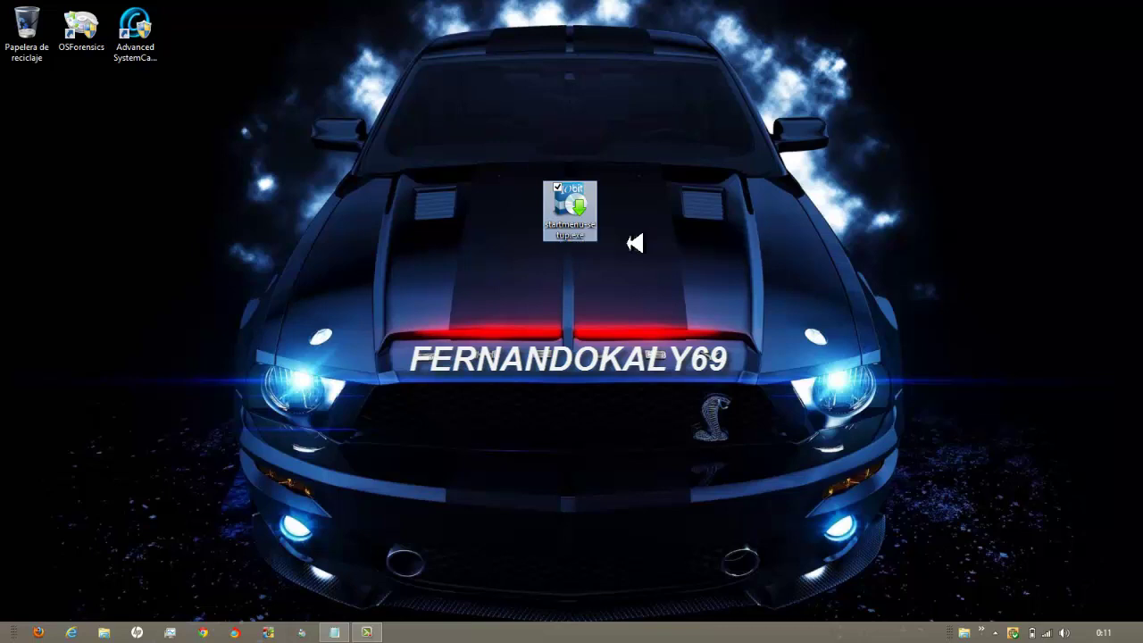
{"action": "left_click", "coordinate": [641, 345]}
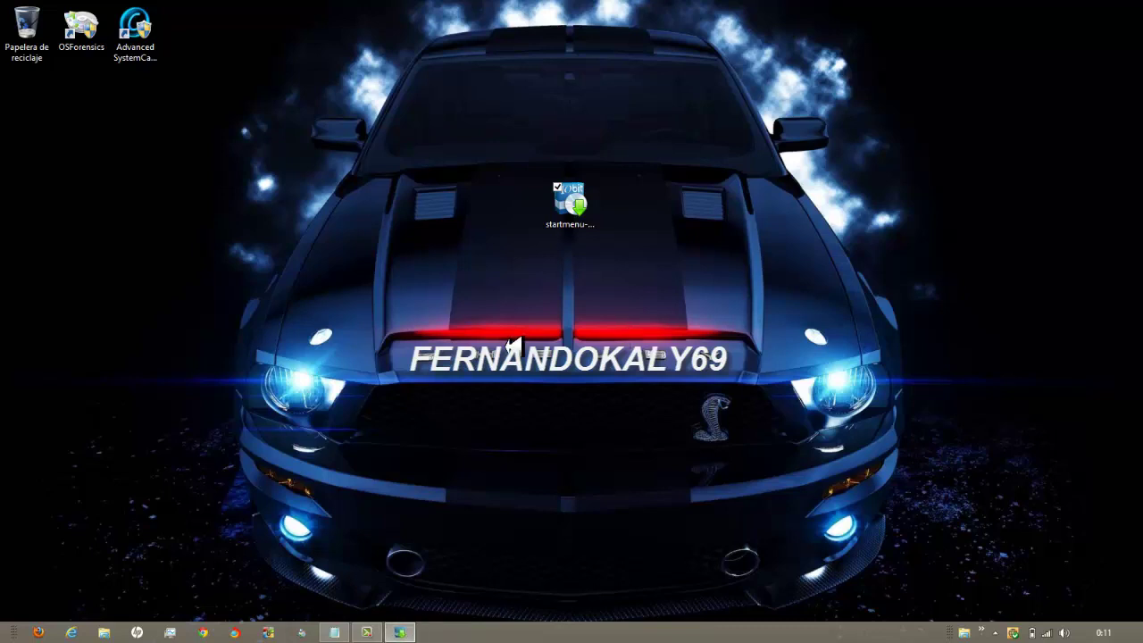
{"action": "left_click_drag", "start_coordinate": [572, 184], "coordinate": [569, 140]}
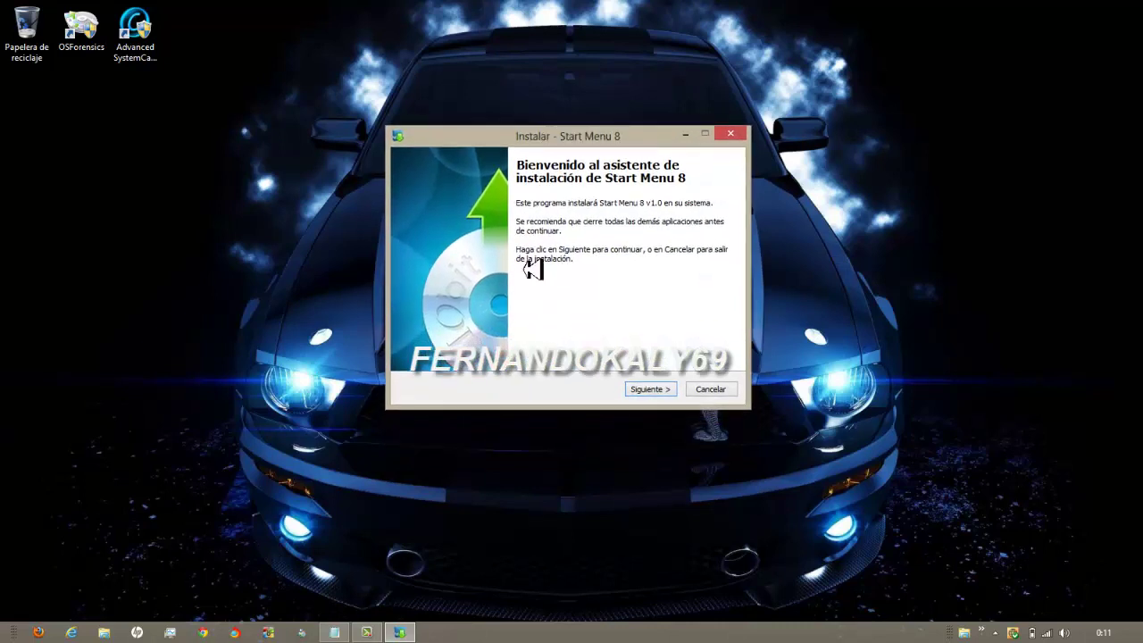
Accept the licence, install Start Menu 8 into the existing folder C:\Program Files (x86)\IObit\Start Menu 8, and finish the wizard
{"action": "left_click", "coordinate": [652, 389]}
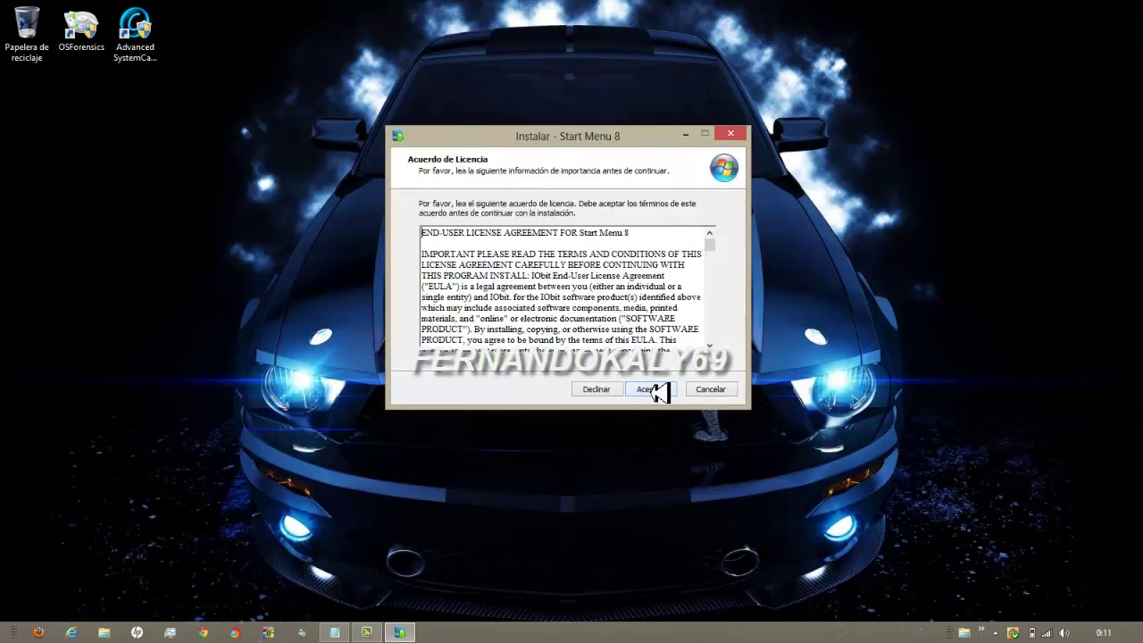
{"action": "left_click", "coordinate": [652, 389]}
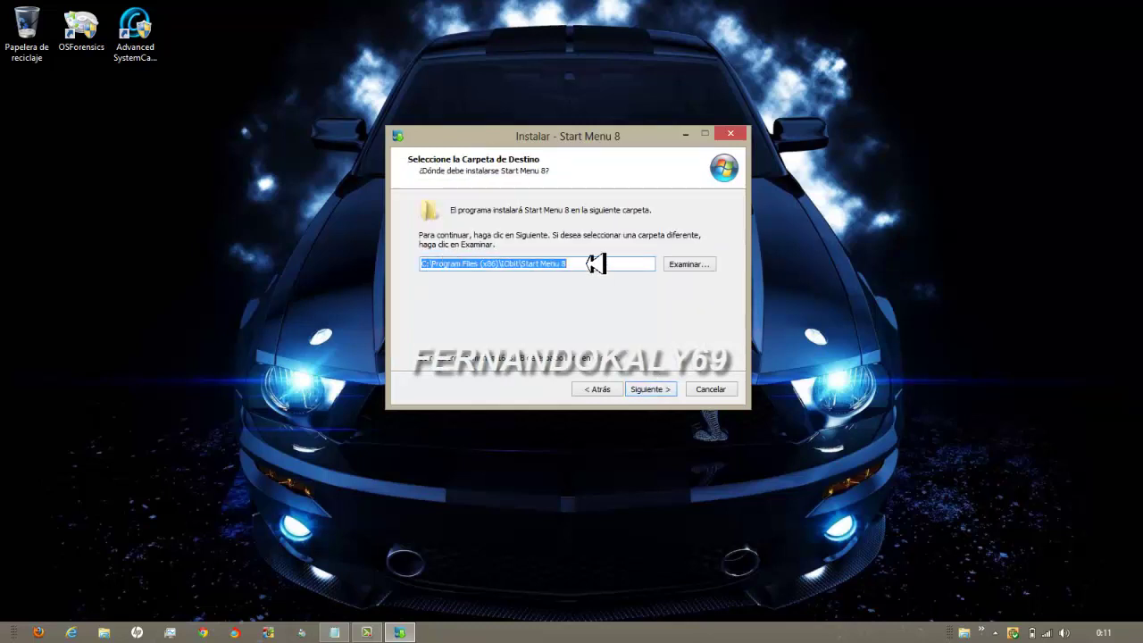
{"action": "left_click", "coordinate": [654, 389]}
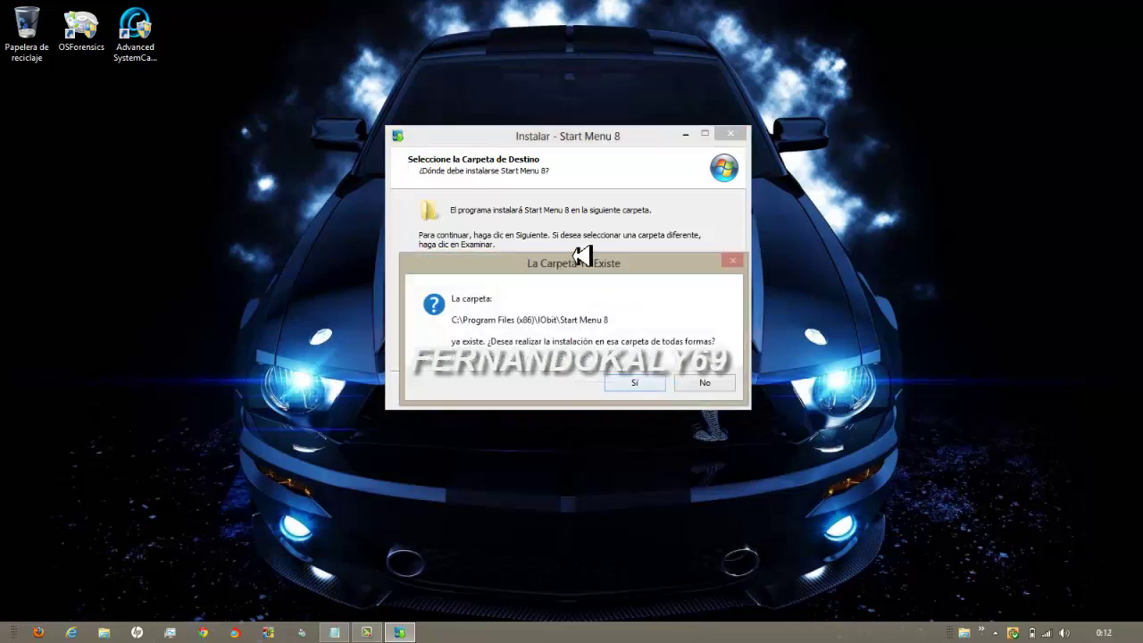
{"action": "left_click_drag", "start_coordinate": [581, 256], "coordinate": [574, 213]}
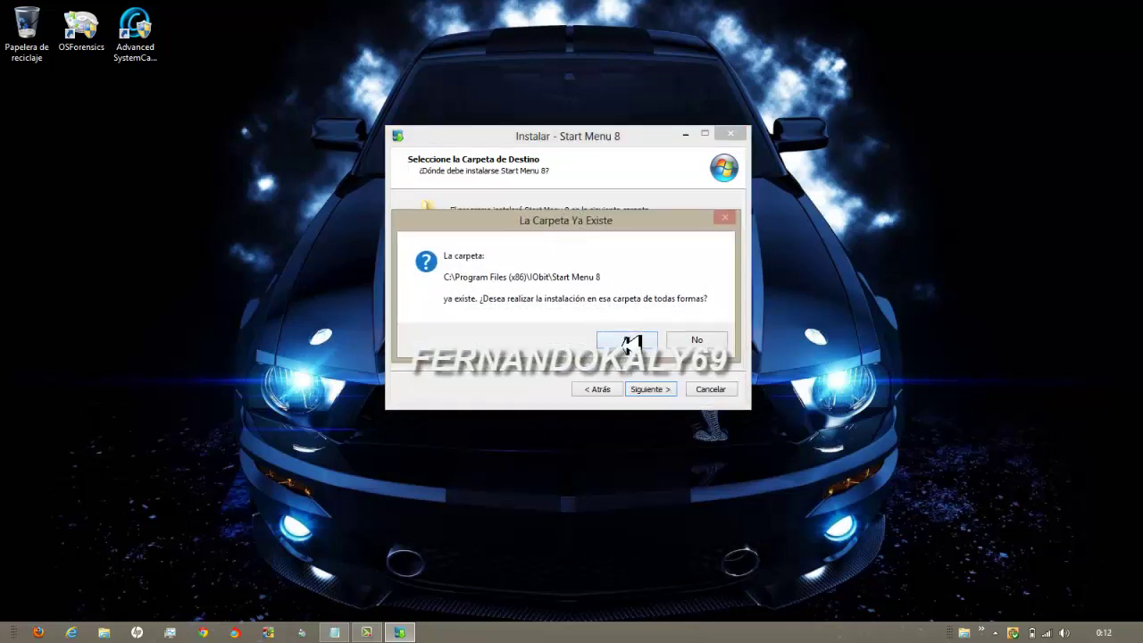
{"action": "left_click", "coordinate": [629, 341]}
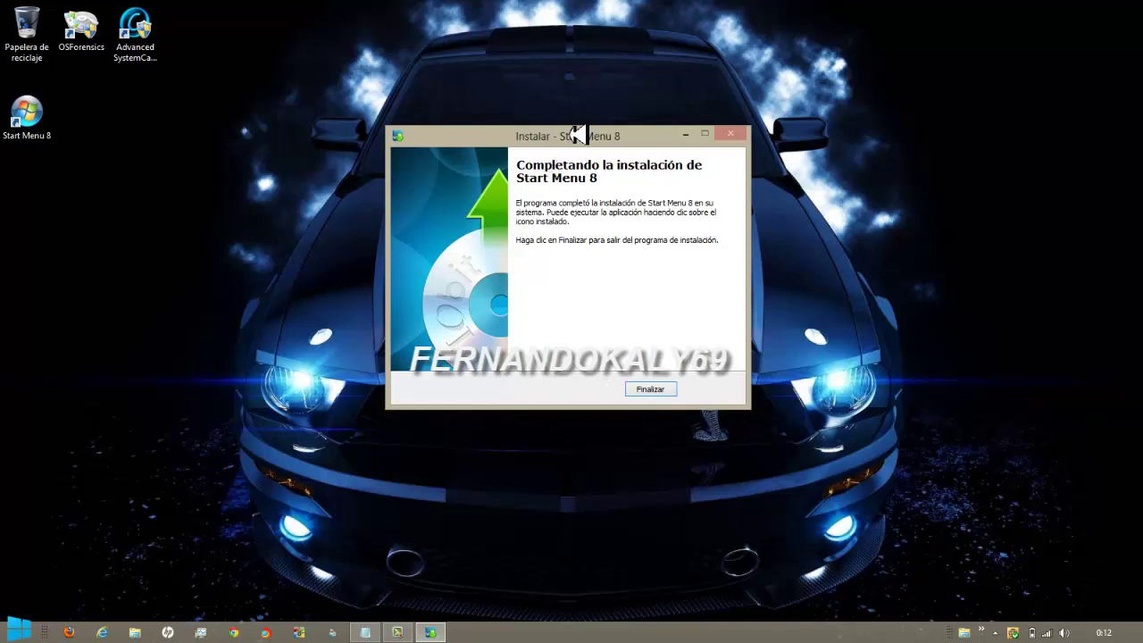
{"action": "left_click_drag", "start_coordinate": [576, 129], "coordinate": [561, 104]}
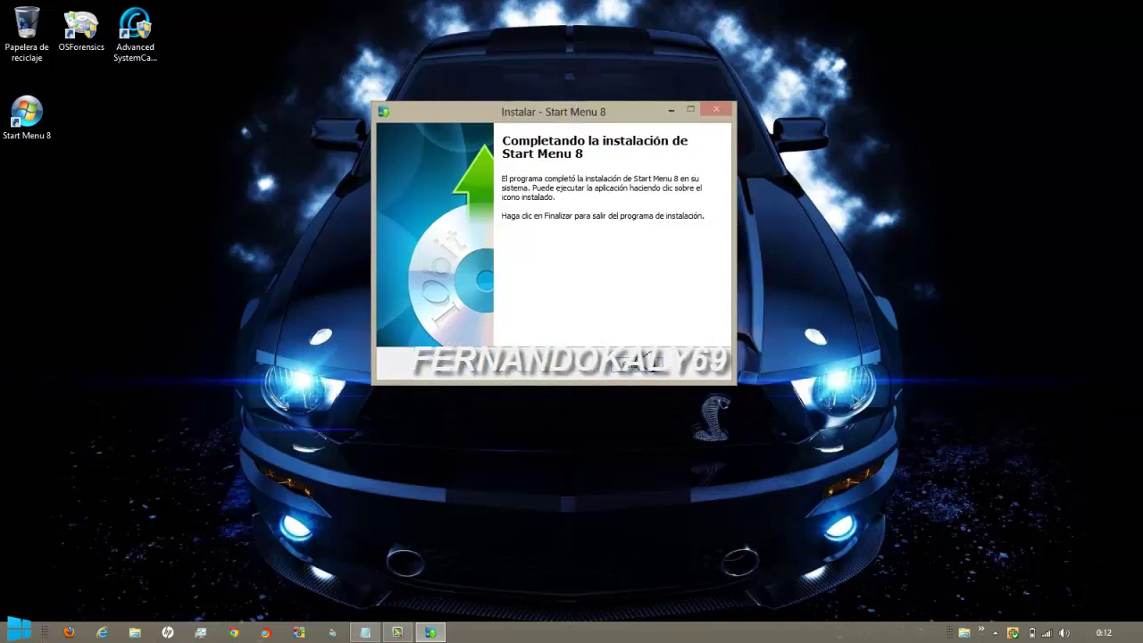
{"action": "left_click", "coordinate": [643, 359]}
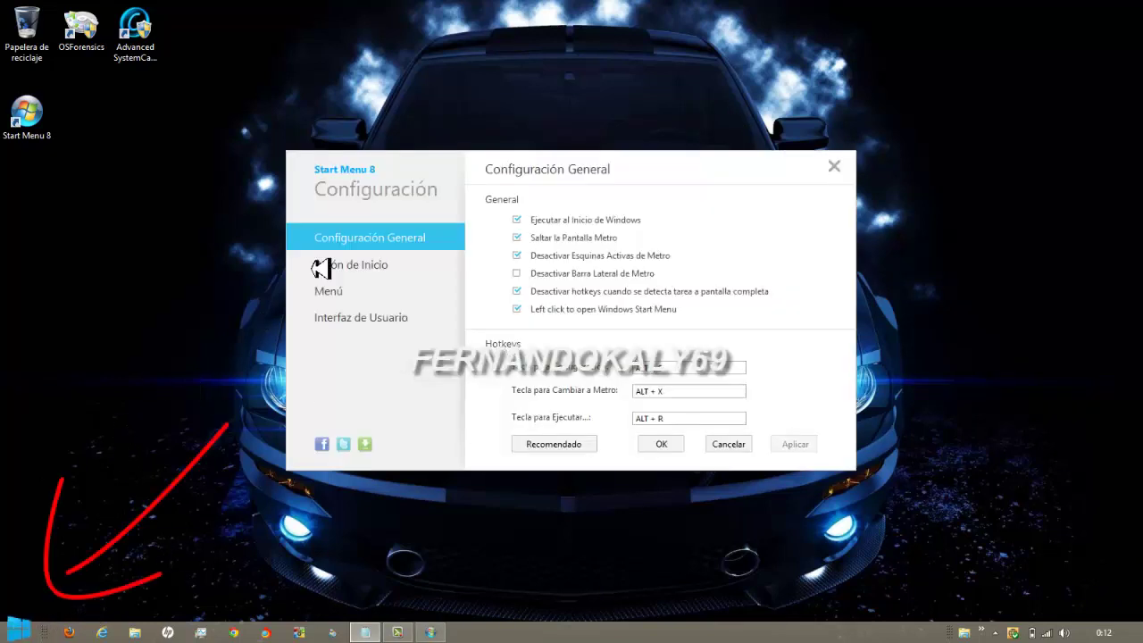
Review the start button styles and the menu item display settings, including the choices for Programas de TV Grabados
{"action": "left_click_drag", "start_coordinate": [581, 153], "coordinate": [592, 98]}
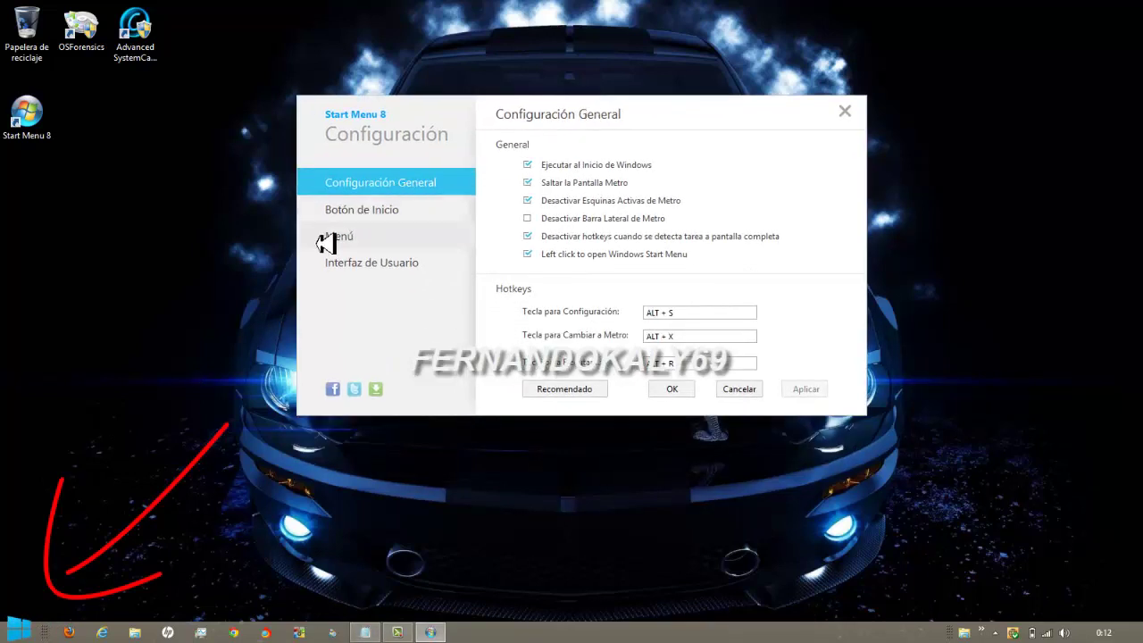
{"action": "left_click", "coordinate": [373, 209]}
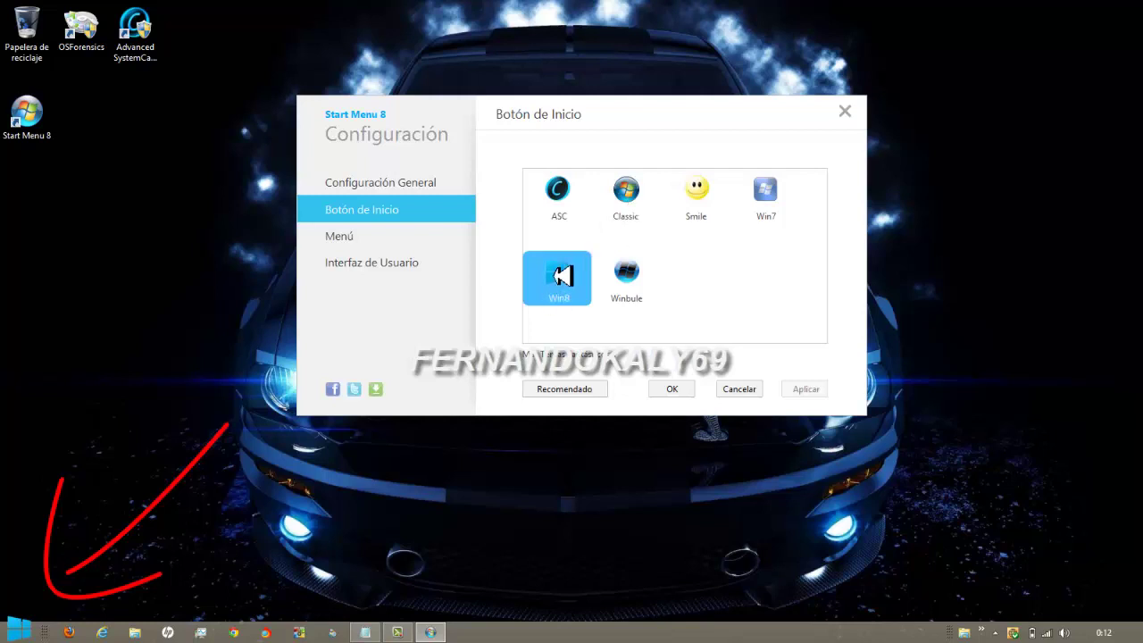
{"action": "left_click", "coordinate": [355, 236]}
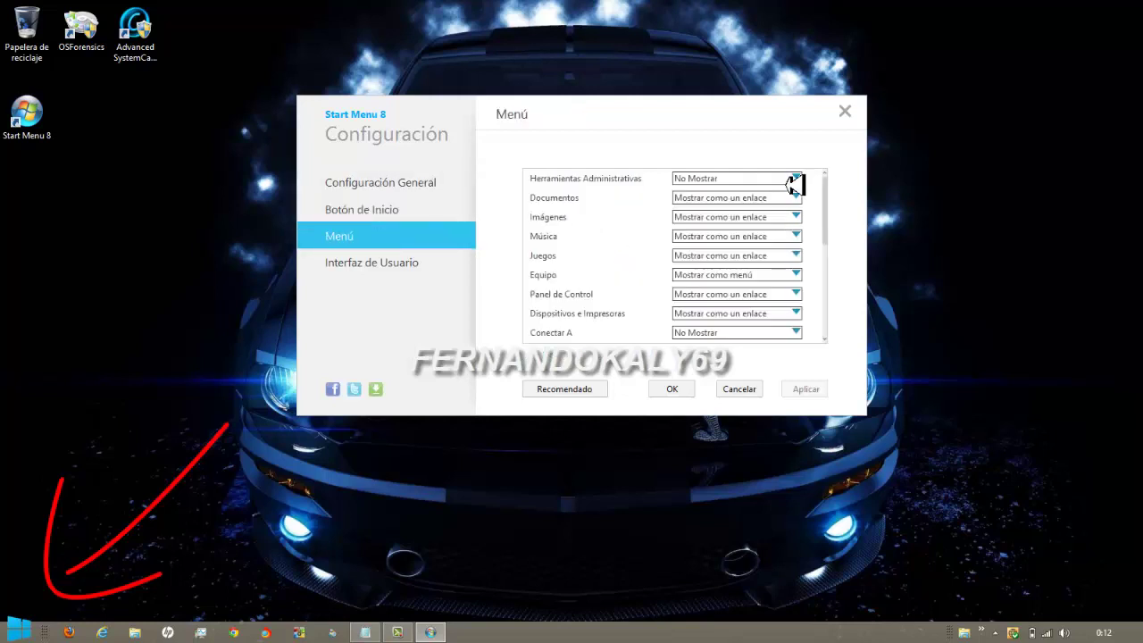
{"action": "scroll", "coordinate": [835, 233], "scroll_direction": "down", "scroll_amount": 2}
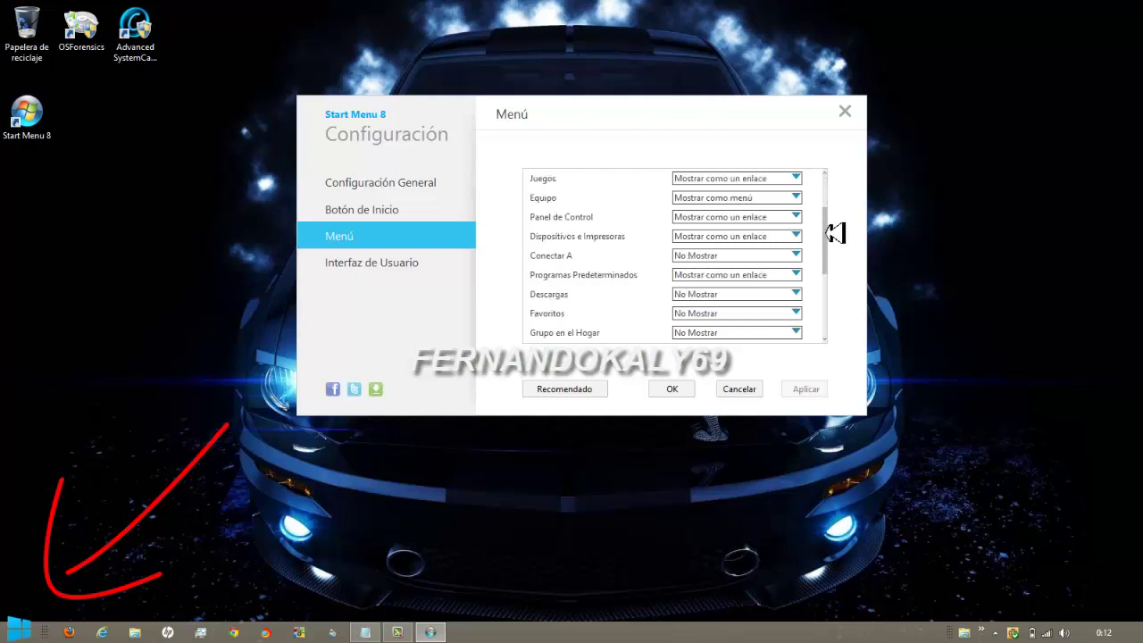
{"action": "left_click_drag", "start_coordinate": [835, 232], "coordinate": [838, 292]}
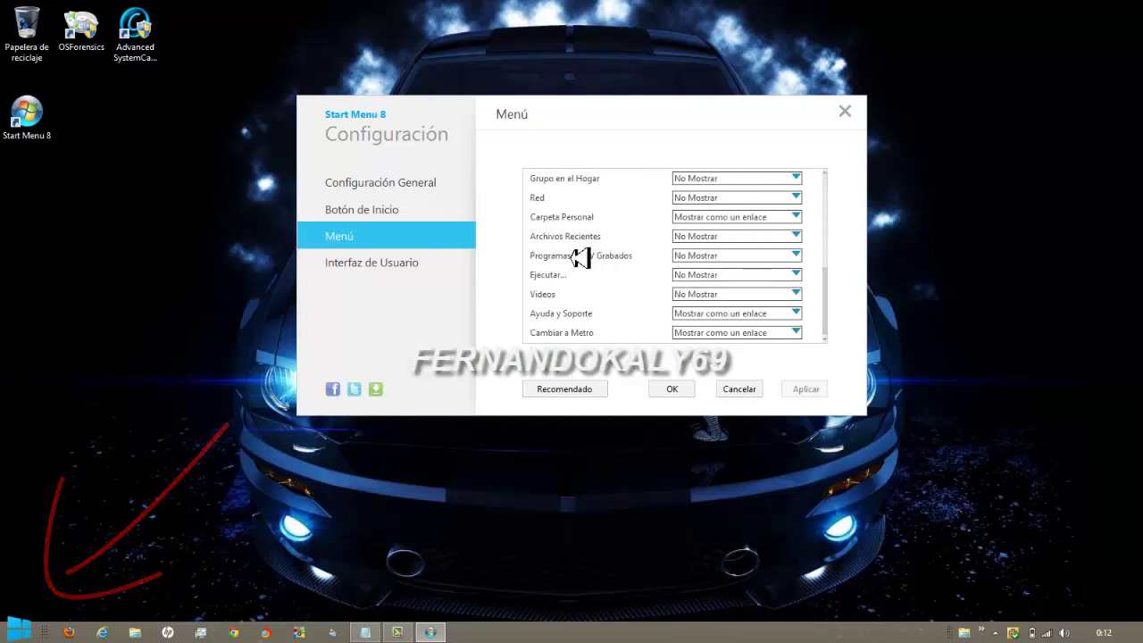
{"action": "left_click", "coordinate": [798, 256]}
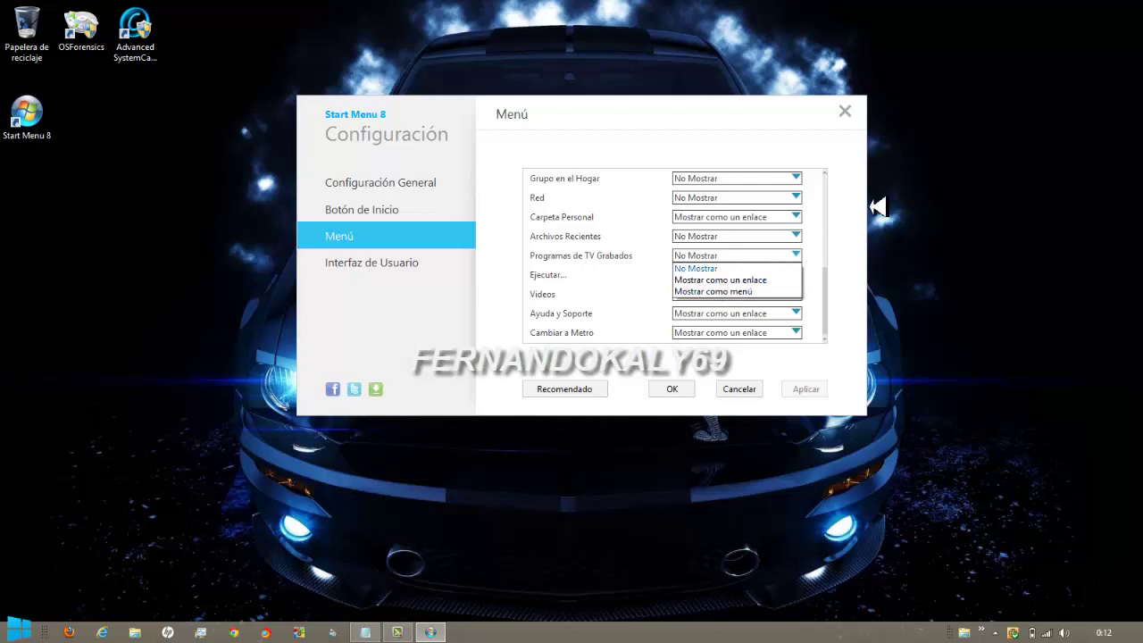
{"action": "left_click", "coordinate": [379, 310]}
Set the current appearance in the user interface settings to Apariencia Windows 8
{"action": "left_click", "coordinate": [387, 266]}
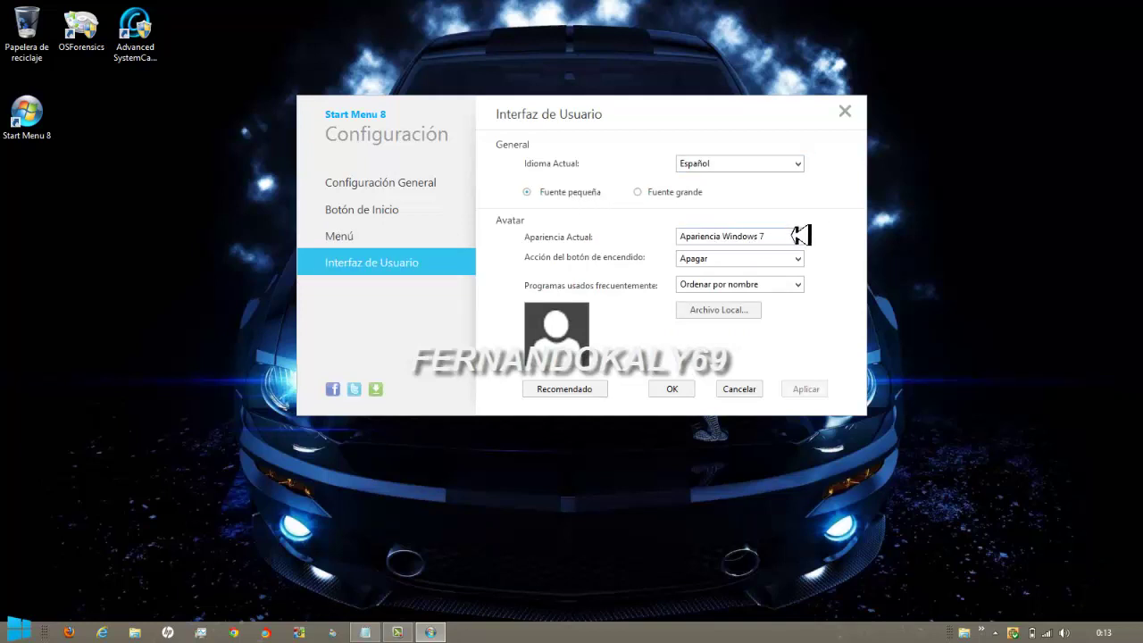
{"action": "left_click", "coordinate": [798, 236]}
{"action": "left_click", "coordinate": [773, 246]}
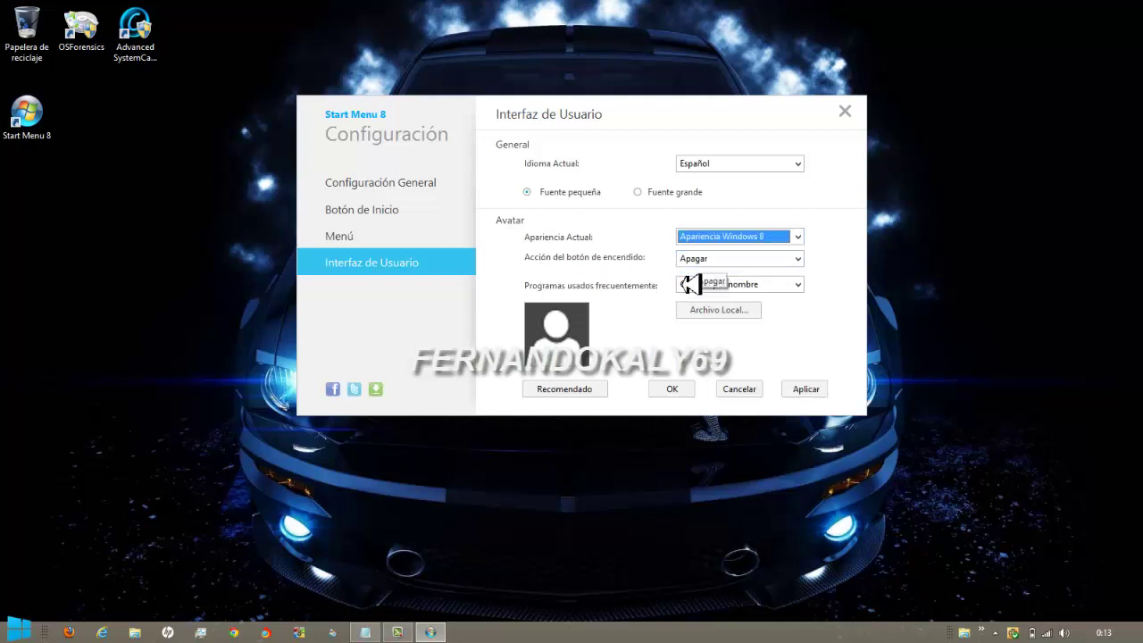
Choose Apagar as the power button action and Ordenar por nombre for the frequently used programs
{"action": "left_click", "coordinate": [801, 258]}
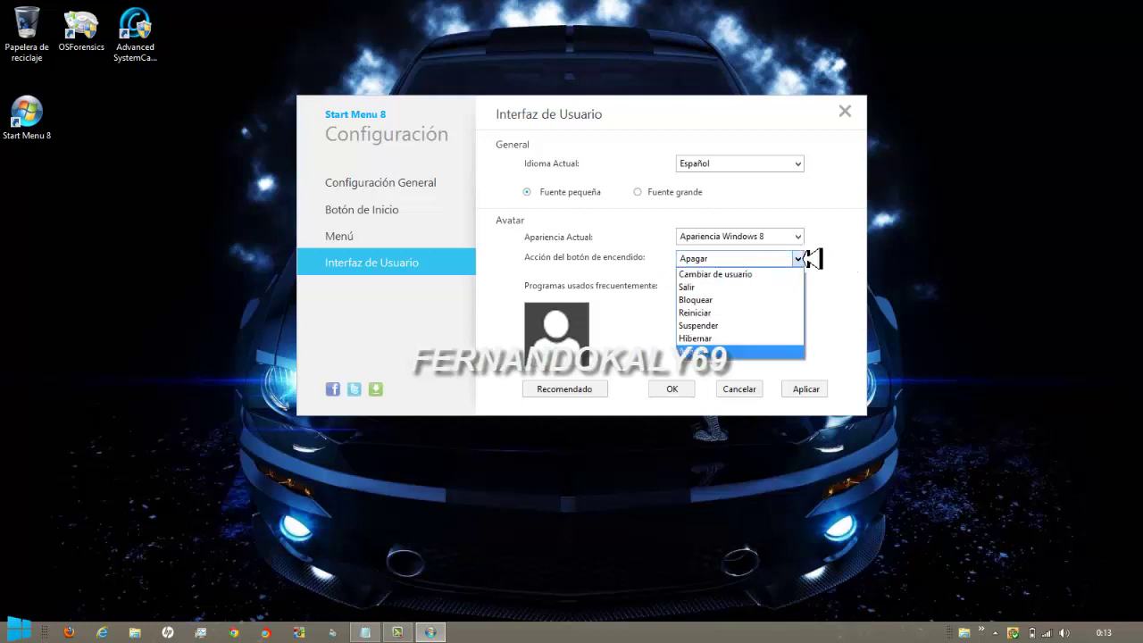
{"action": "left_click", "coordinate": [809, 254]}
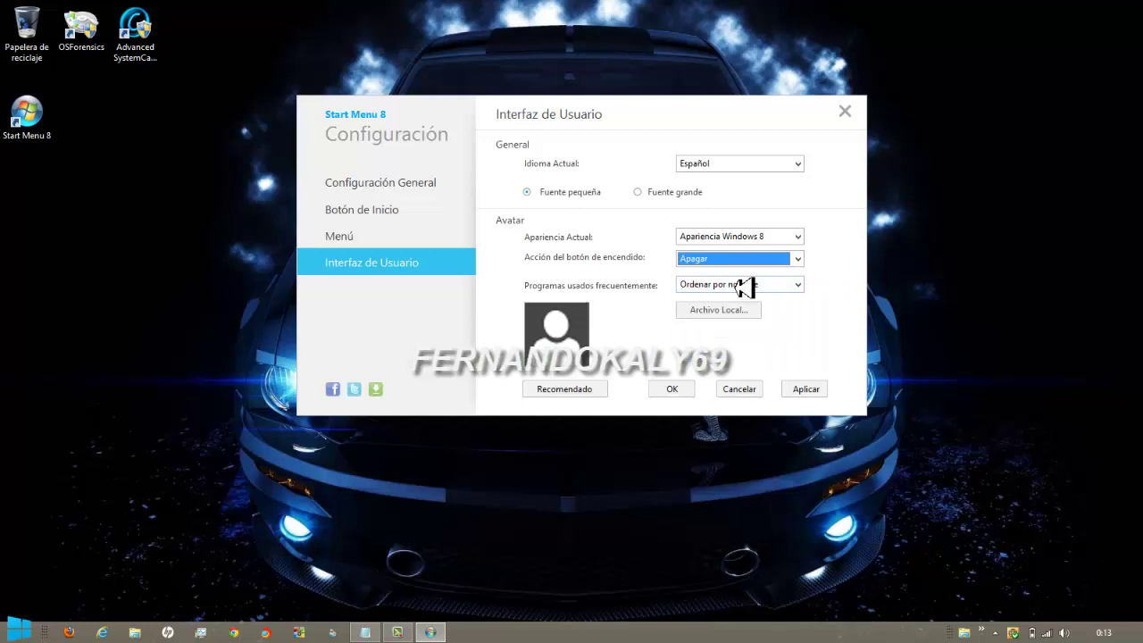
{"action": "left_click", "coordinate": [801, 284]}
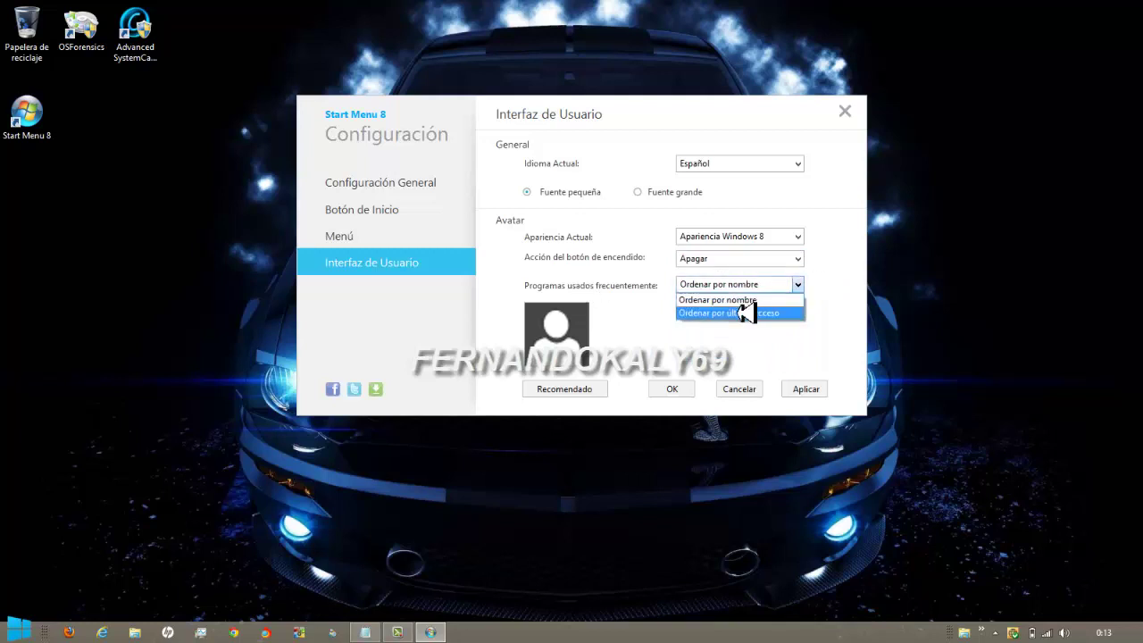
{"action": "left_click", "coordinate": [742, 300]}
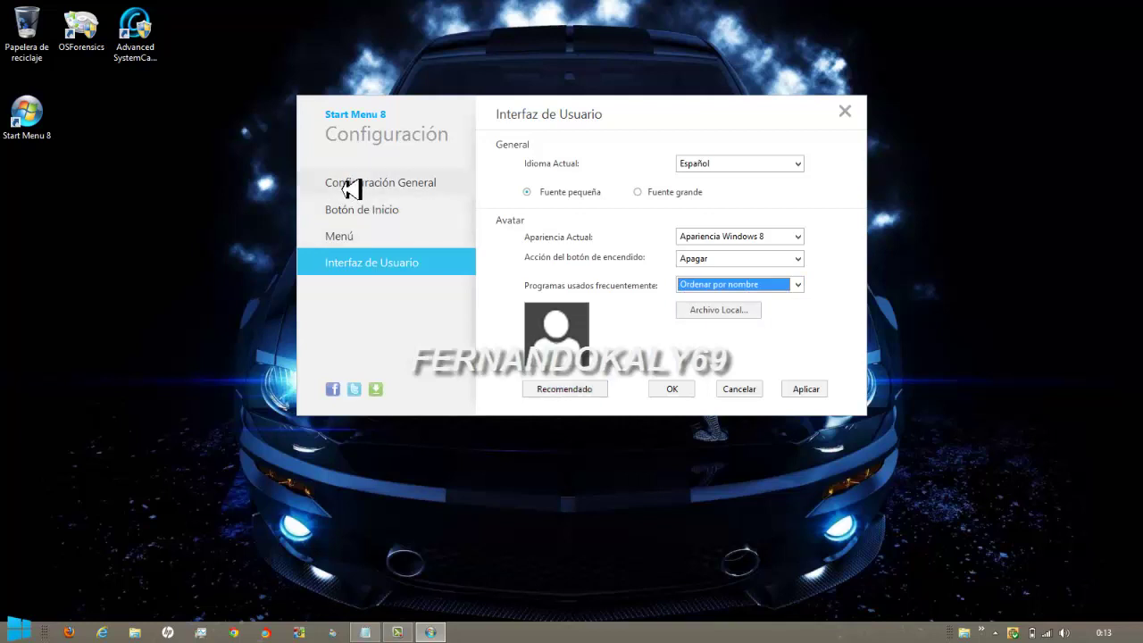
Enable Desactivar Barra Lateral de Metro in the general settings, then apply the configuration and close it
{"action": "left_click", "coordinate": [378, 186]}
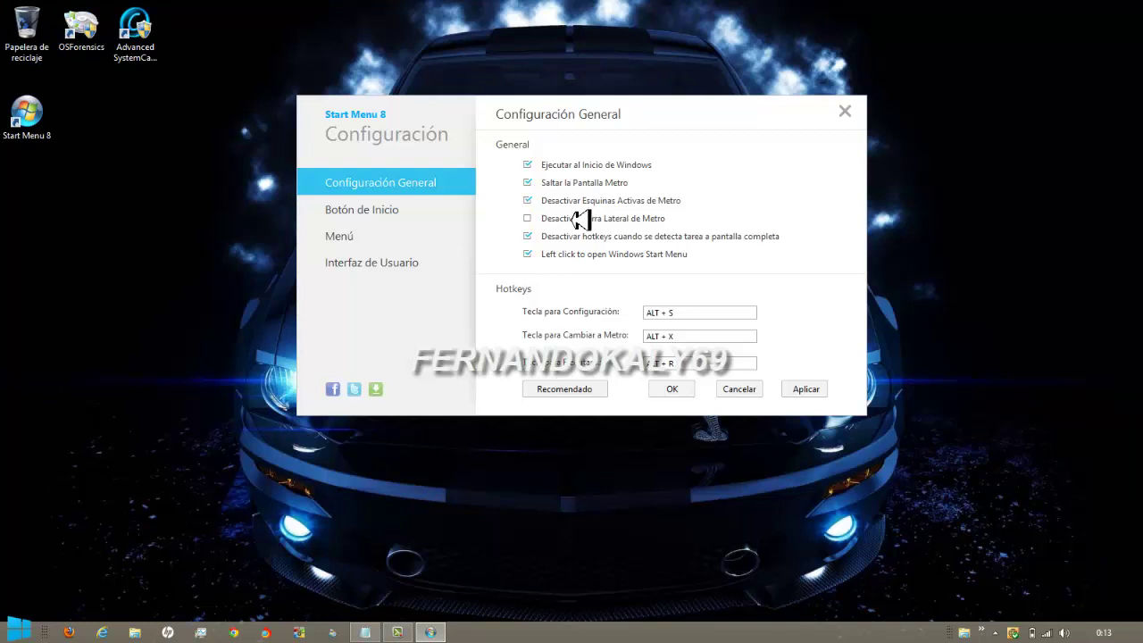
{"action": "mouse_move", "coordinate": [1139, 636]}
{"action": "left_click", "coordinate": [798, 390]}
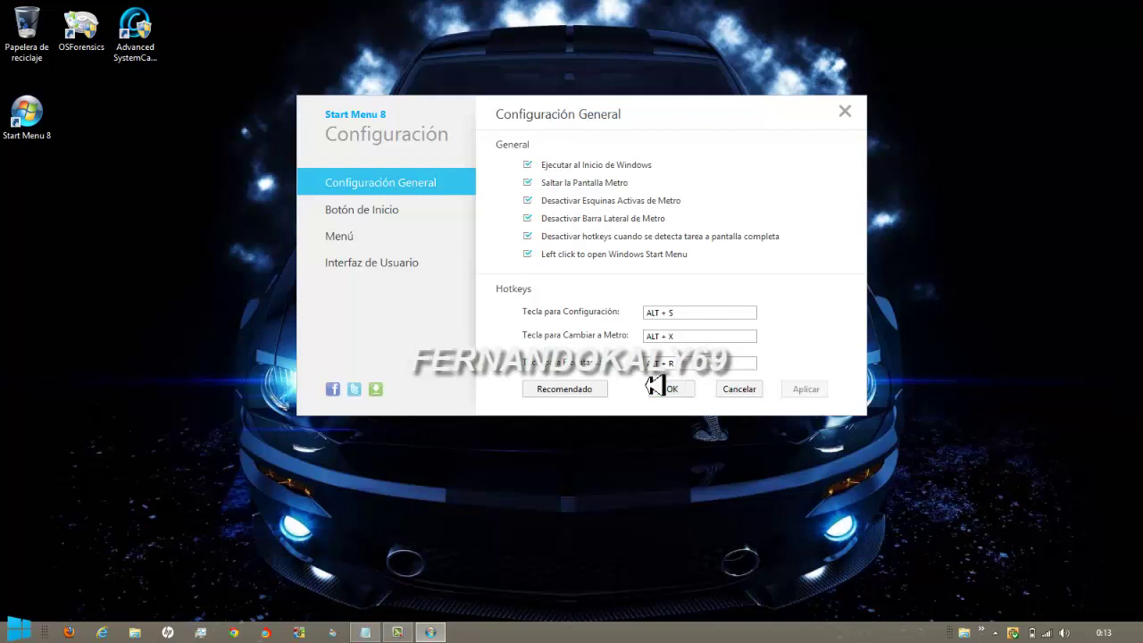
{"action": "left_click", "coordinate": [674, 387]}
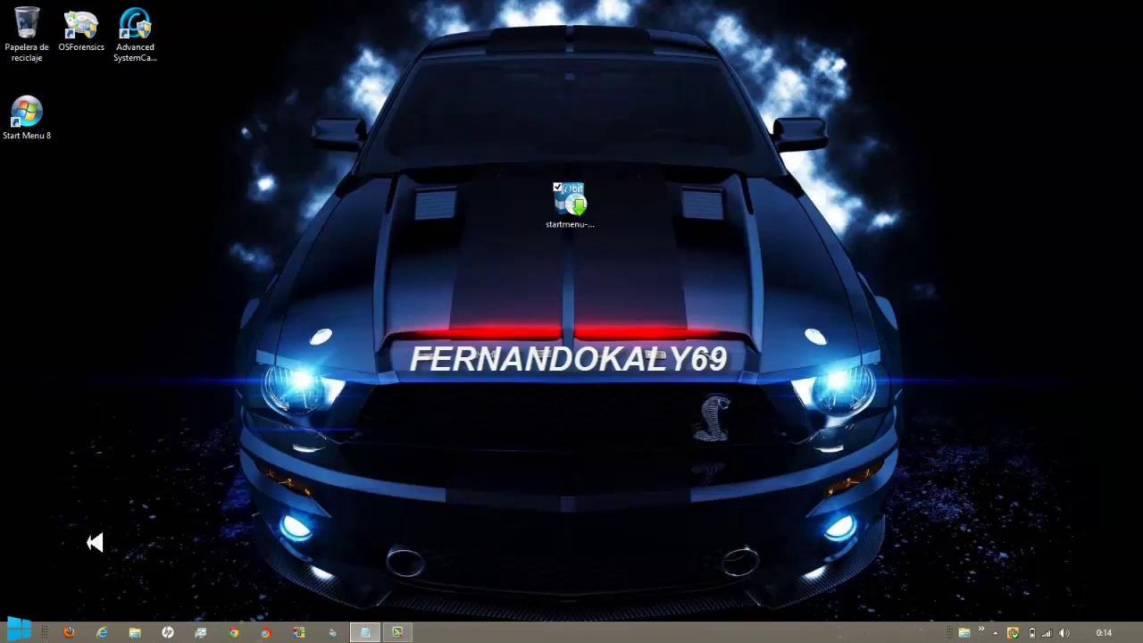
View the start menu and the Metro start screen, and return to the desktop
{"action": "left_click", "coordinate": [25, 631]}
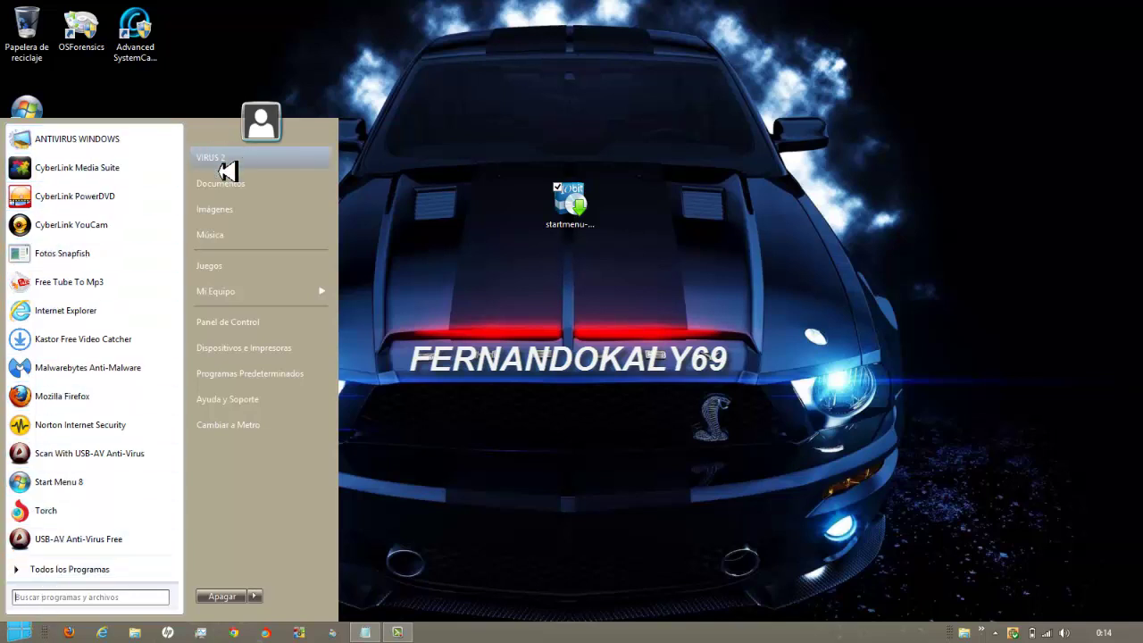
{"action": "left_click", "coordinate": [33, 628]}
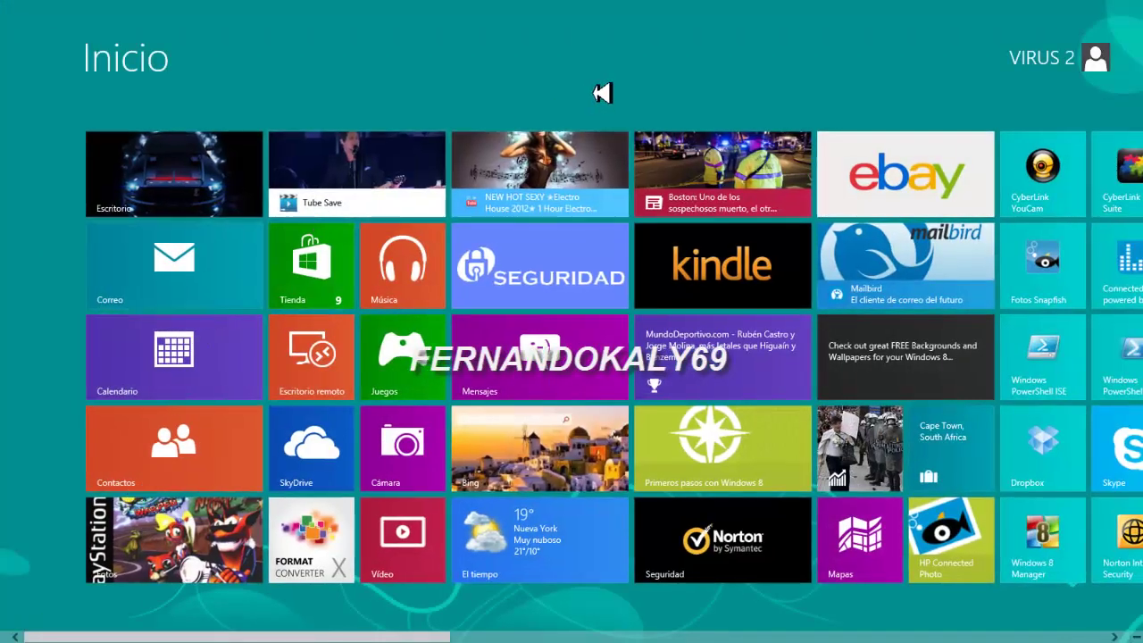
{"action": "scroll", "coordinate": [604, 94], "scroll_direction": "down", "scroll_amount": 2}
{"action": "scroll", "coordinate": [605, 94], "scroll_direction": "up", "scroll_amount": 2}
{"action": "left_click", "coordinate": [167, 161]}
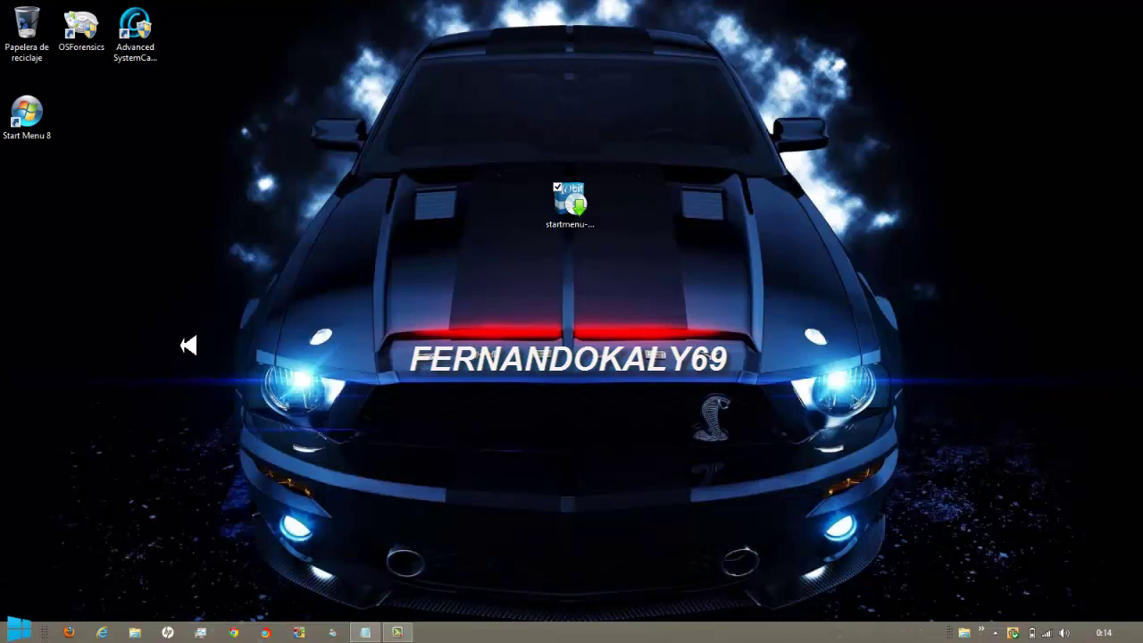
Reopen the Start Menu 8 configuration, disable Desactivar Barra Lateral de Metro, and apply and close it
{"action": "right_click", "coordinate": [22, 630]}
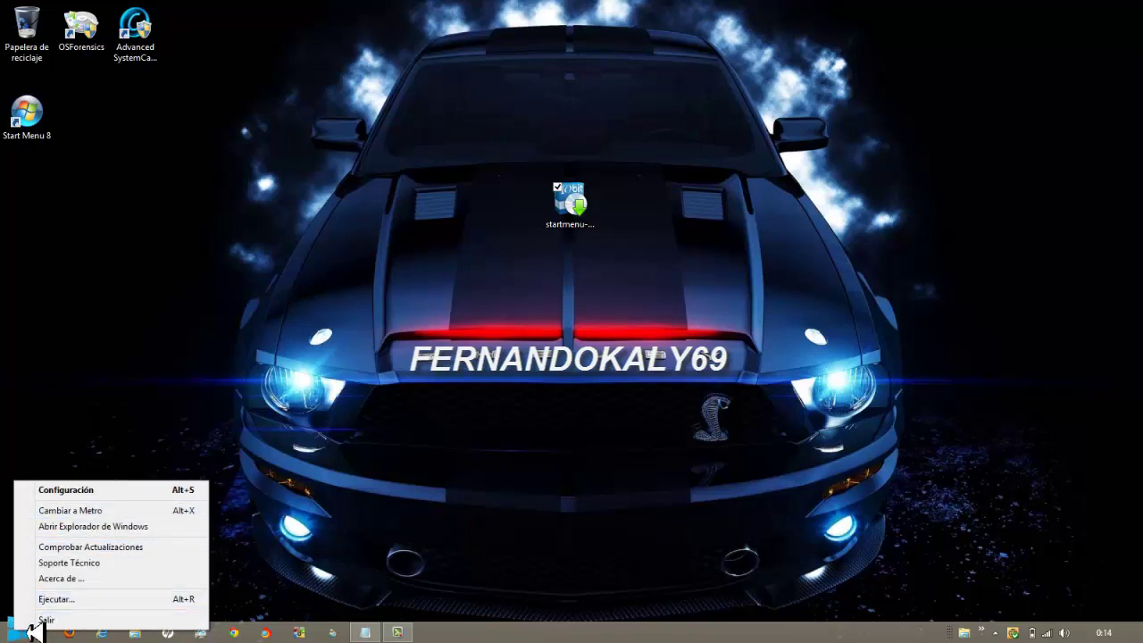
{"action": "right_click", "coordinate": [28, 625]}
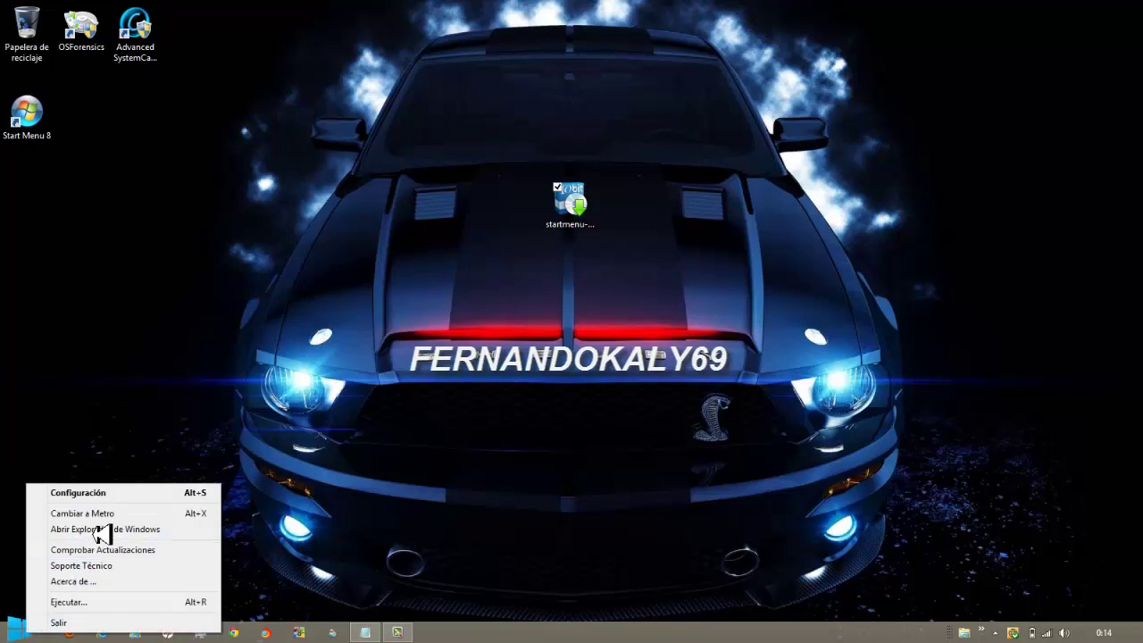
{"action": "left_click", "coordinate": [95, 492]}
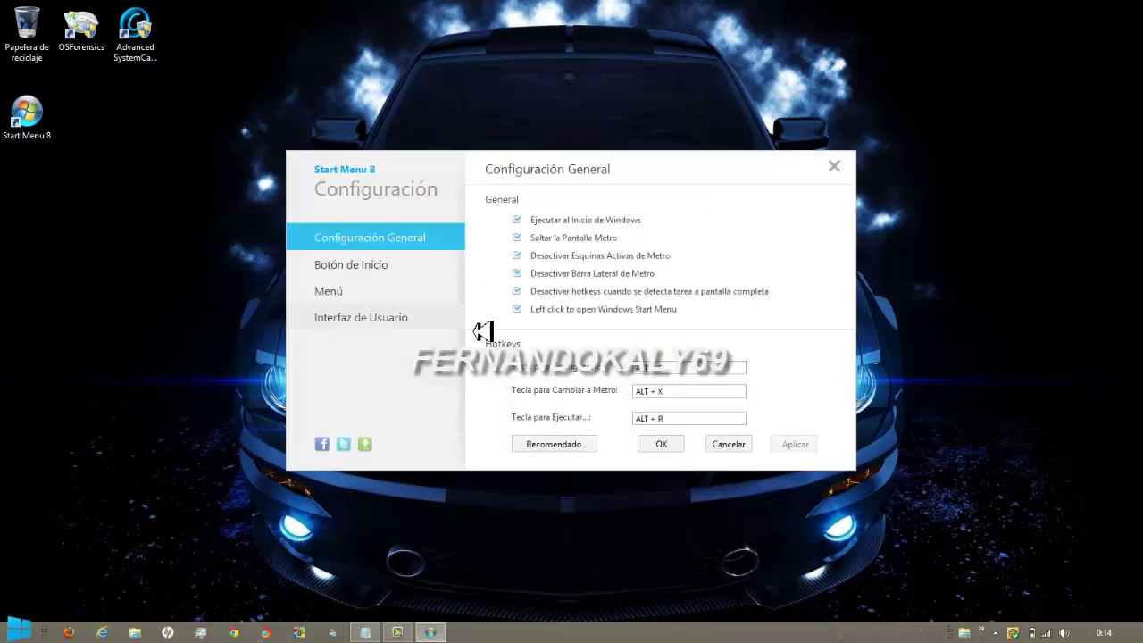
{"action": "left_click", "coordinate": [522, 273]}
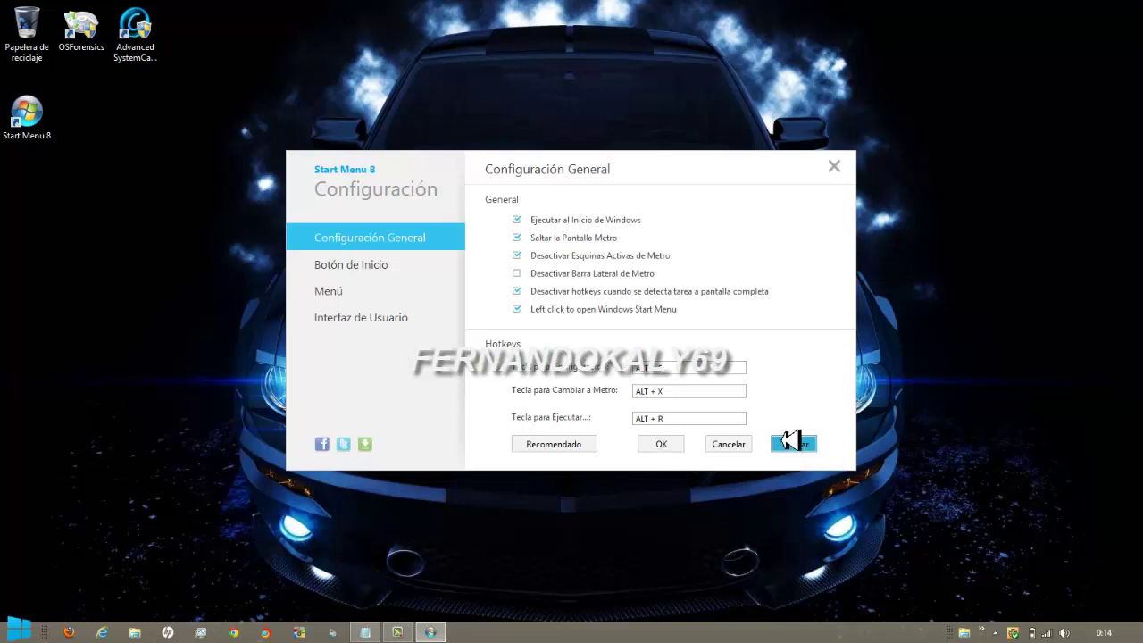
{"action": "left_click", "coordinate": [794, 441]}
{"action": "left_click", "coordinate": [666, 444]}
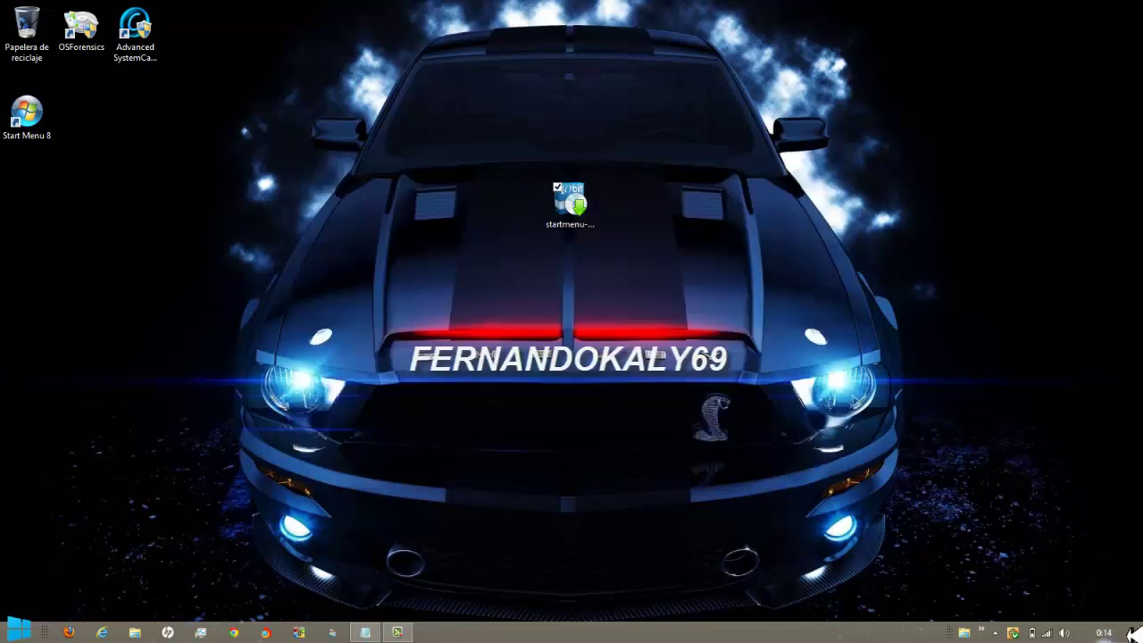
Review the general options and hotkeys in the Start Menu 8 configuration, and check the start menu from the desktop
{"action": "mouse_move", "coordinate": [1138, 638]}
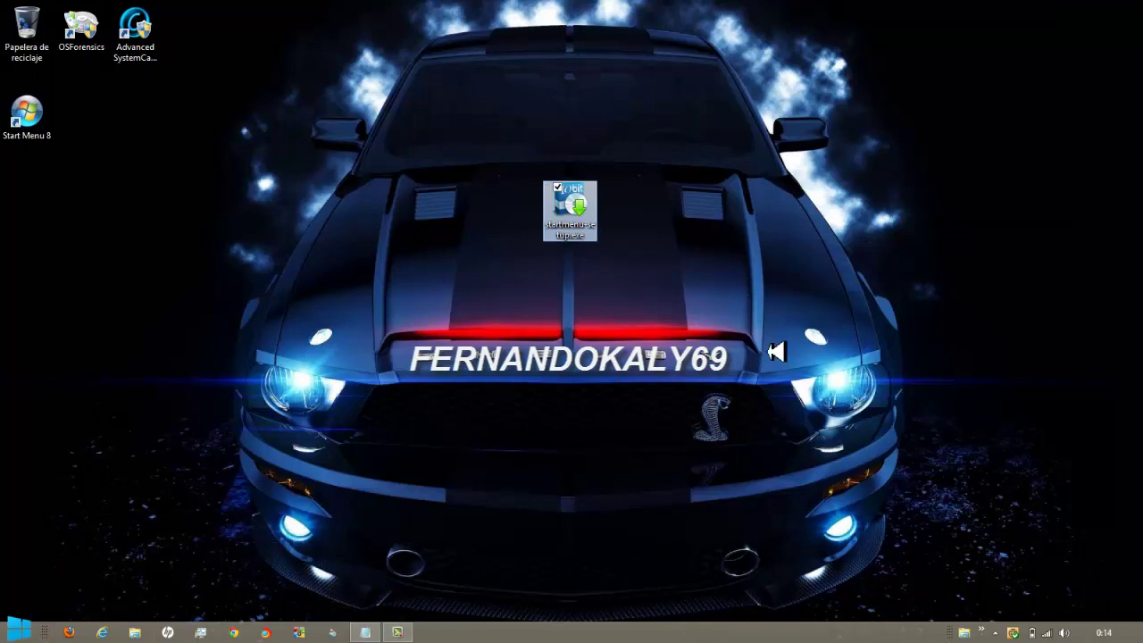
{"action": "right_click", "coordinate": [21, 623]}
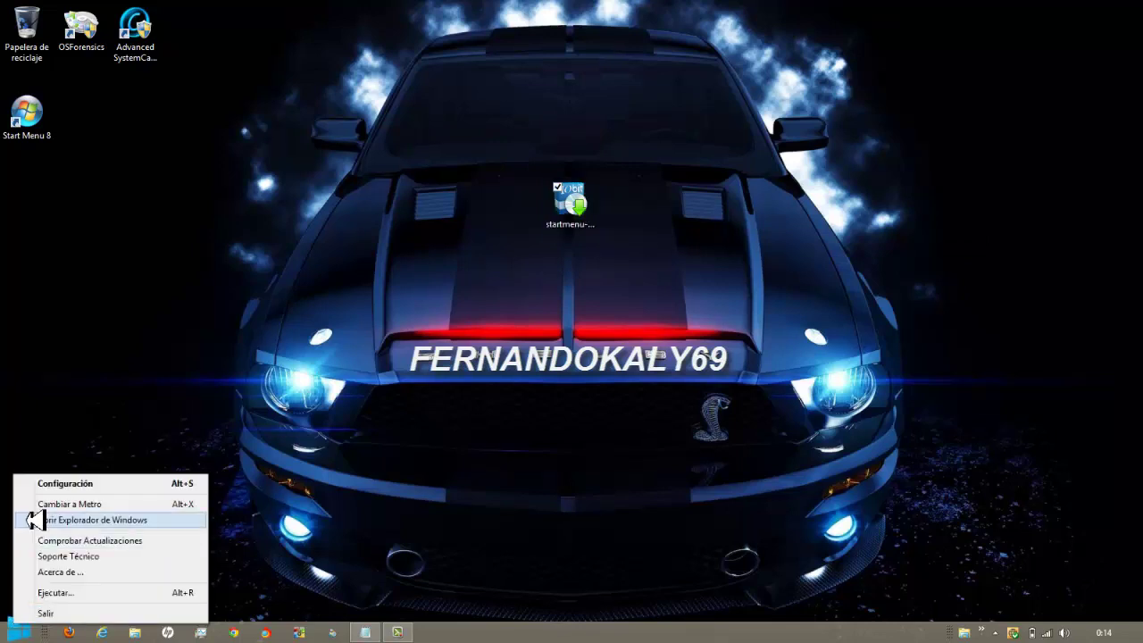
{"action": "left_click", "coordinate": [77, 483]}
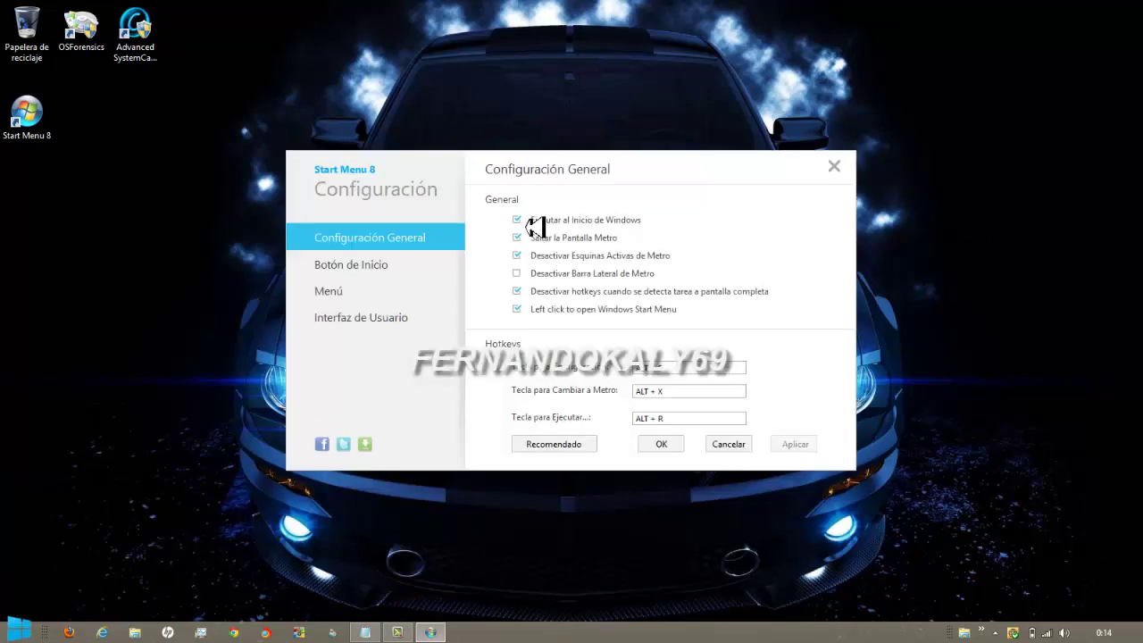
{"action": "left_click_drag", "start_coordinate": [510, 158], "coordinate": [503, 100]}
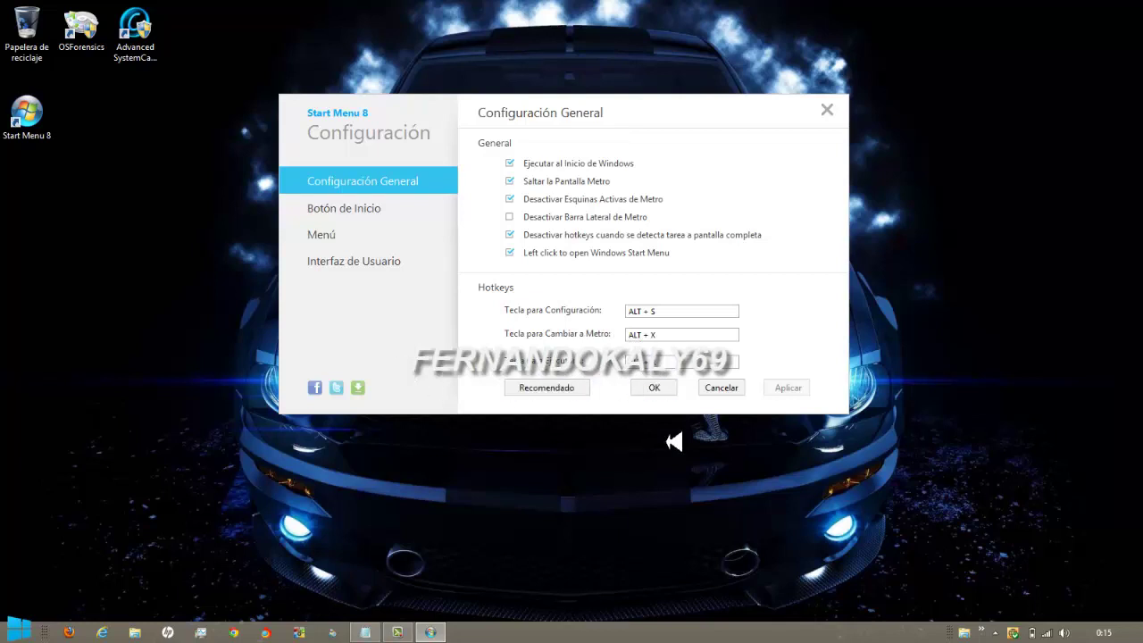
{"action": "left_click", "coordinate": [657, 388]}
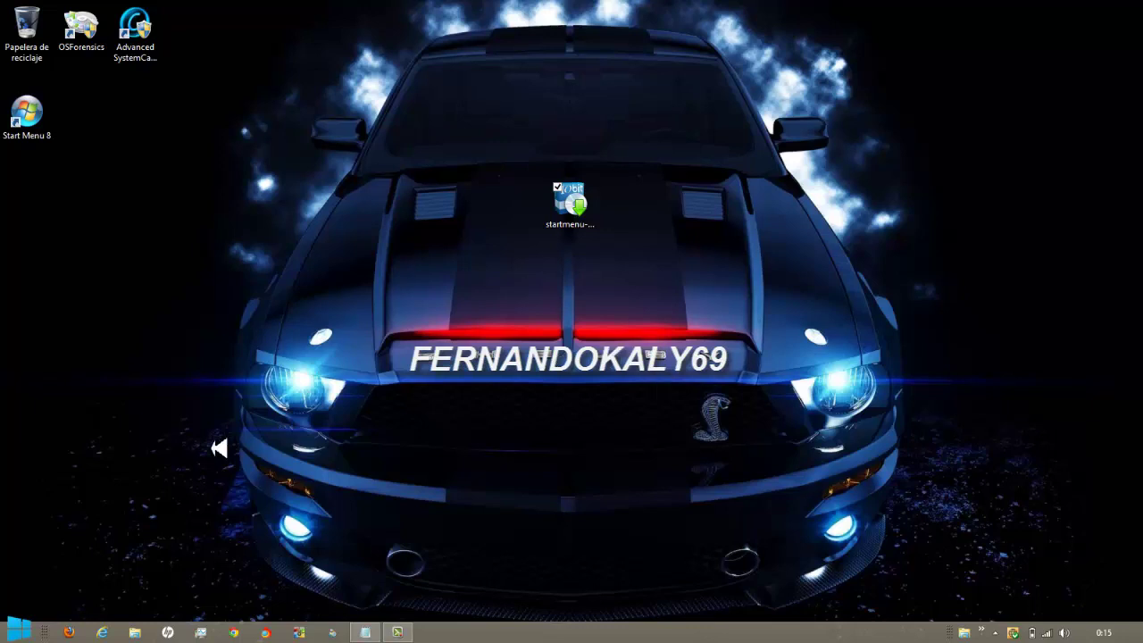
{"action": "left_click", "coordinate": [26, 631]}
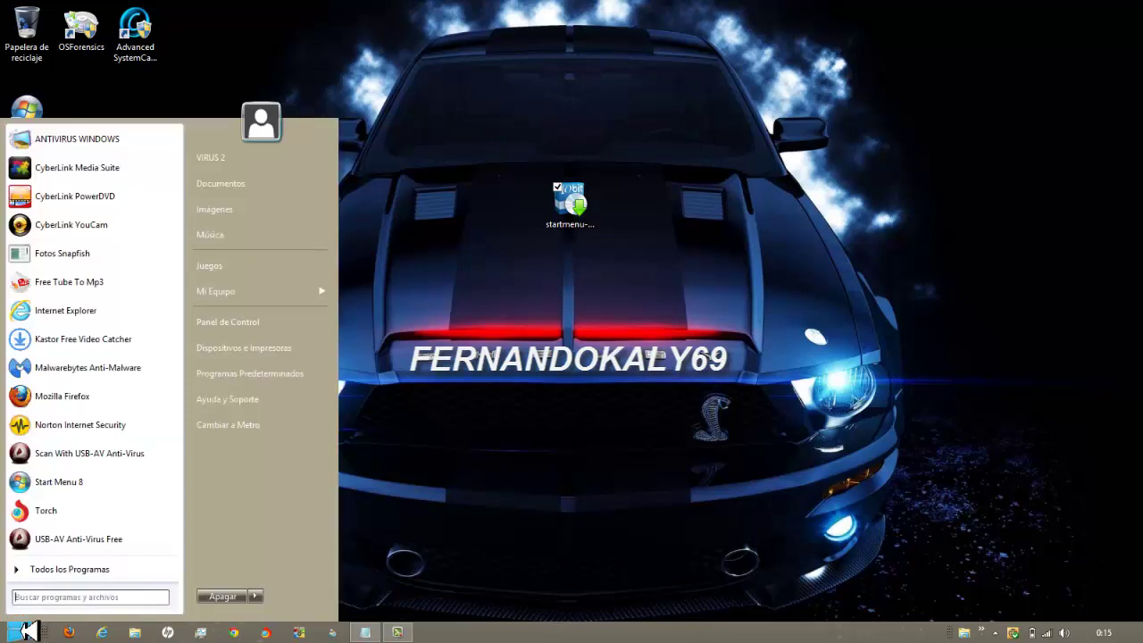
{"action": "left_click", "coordinate": [570, 205]}
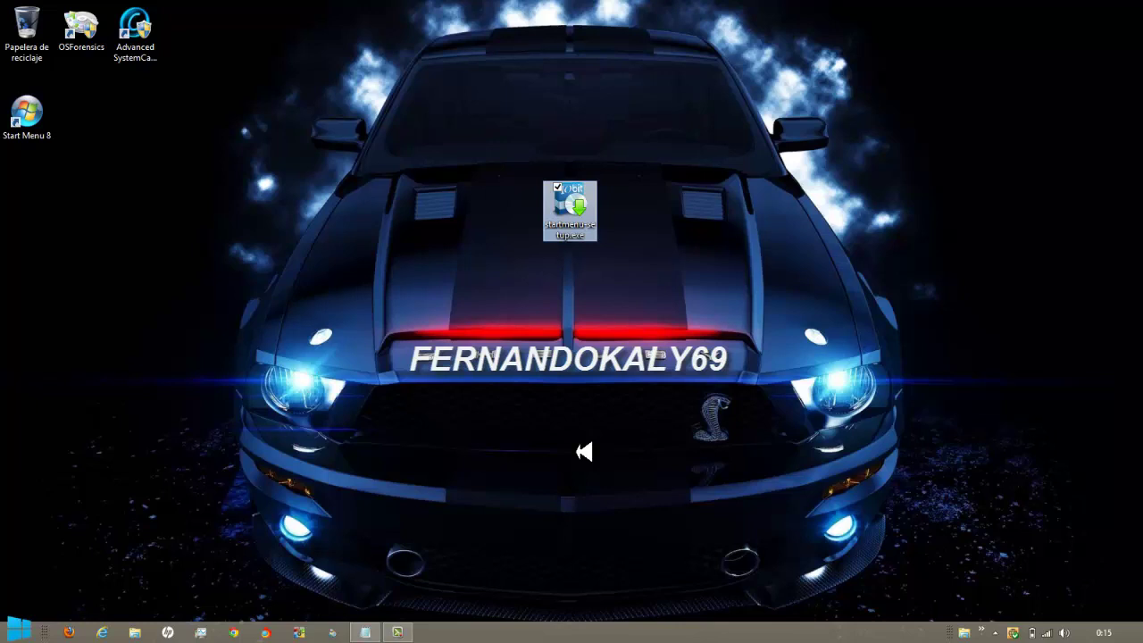